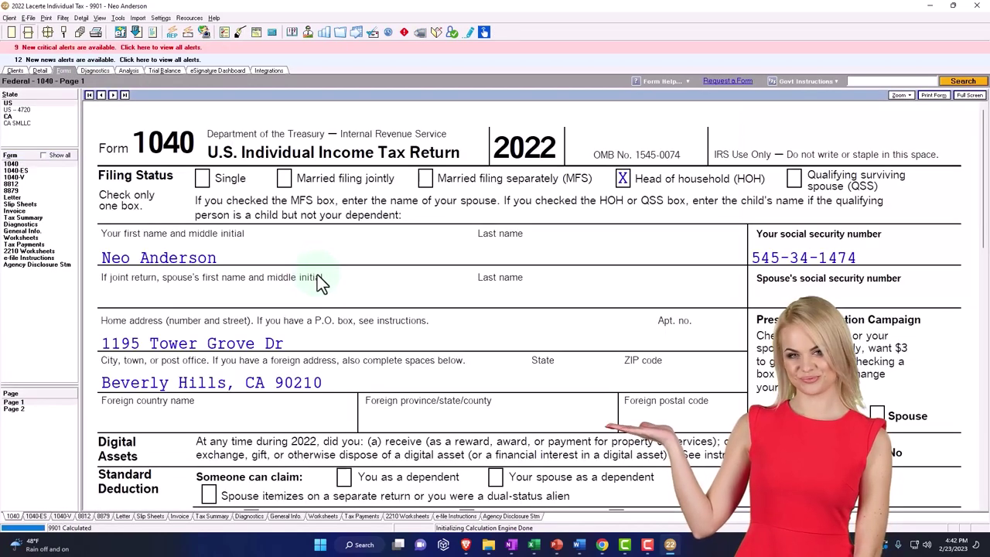
- Scroll Form 1040 to show 100,000 wages, 19,400 standard deduction and 80,600 taxable income
scroll(317, 276, down, 5)
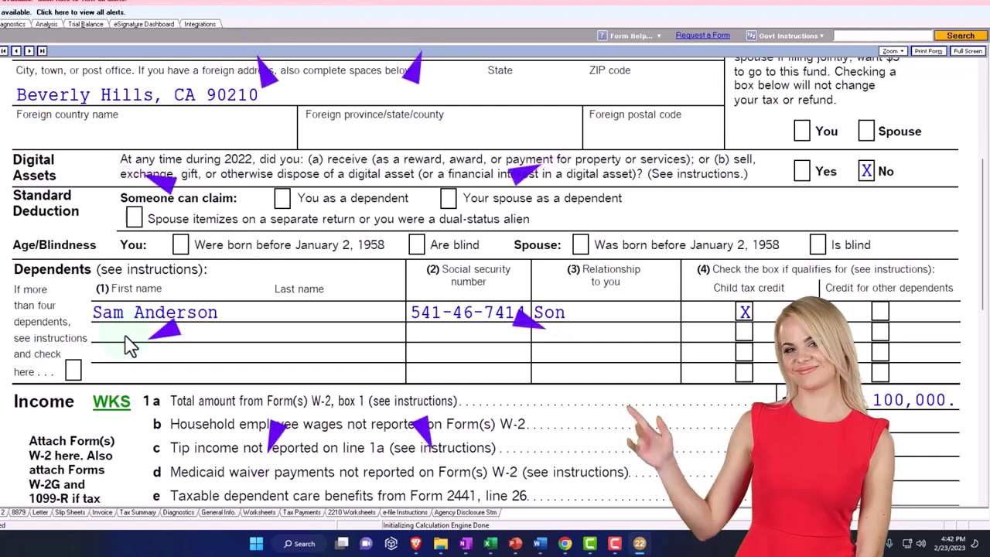
scroll(148, 342, down, 1)
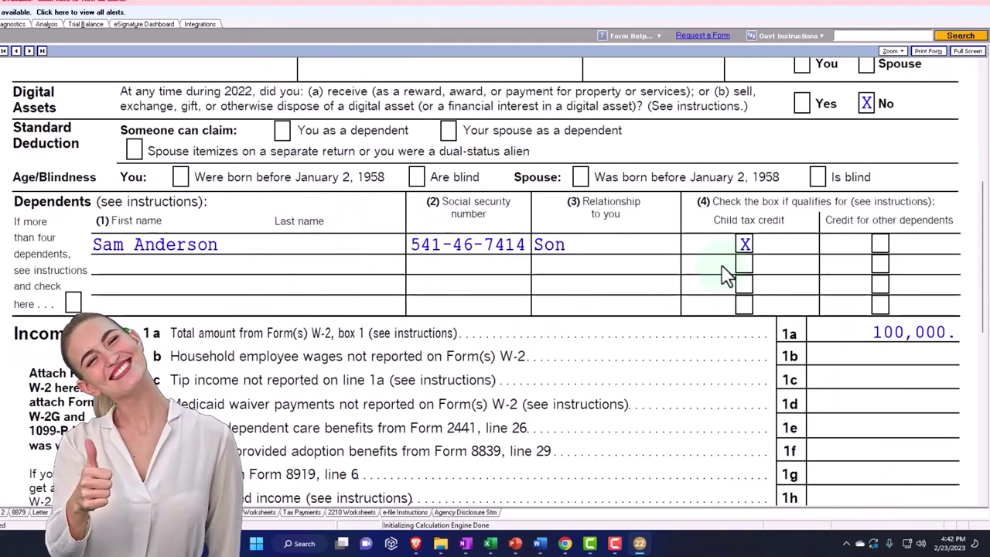
scroll(725, 274, down, 2)
scroll(725, 275, down, 1)
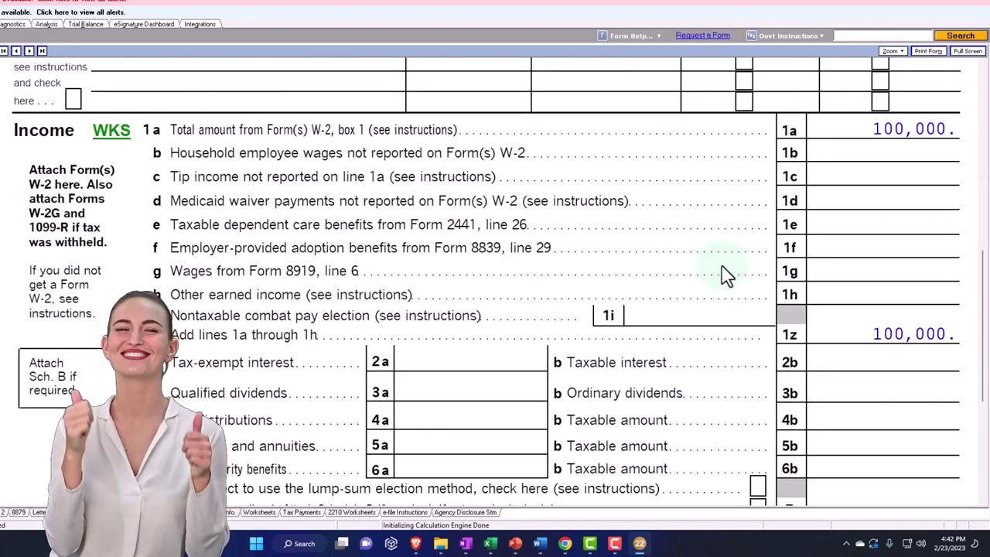
scroll(725, 274, down, 1)
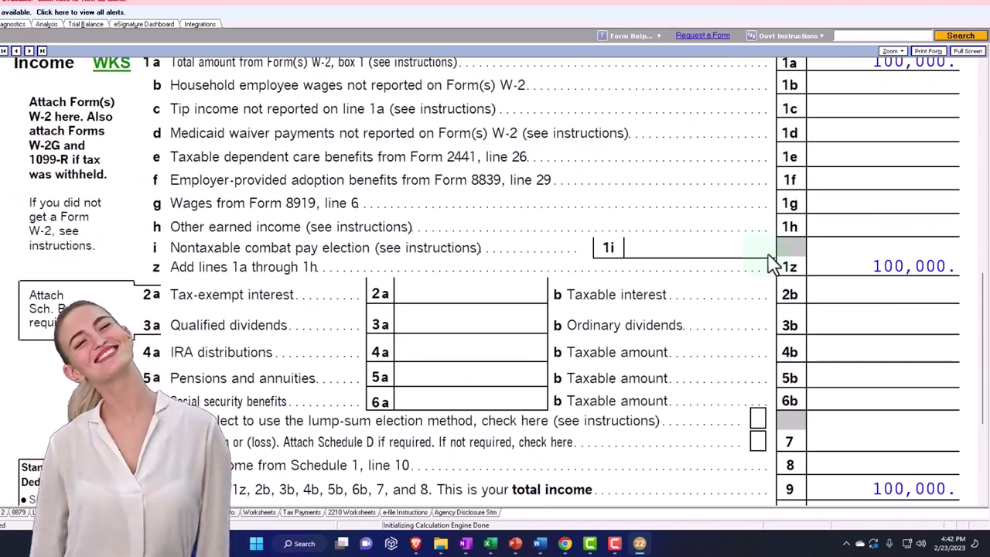
scroll(773, 263, down, 3)
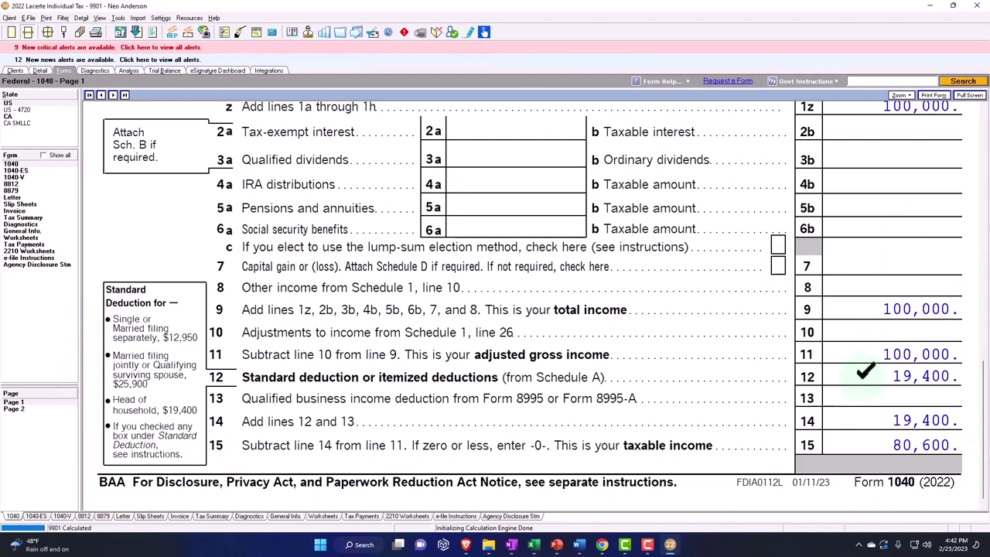
- Point Excel's standard deduction cell at the 19,400 head of household amount
click(533, 545)
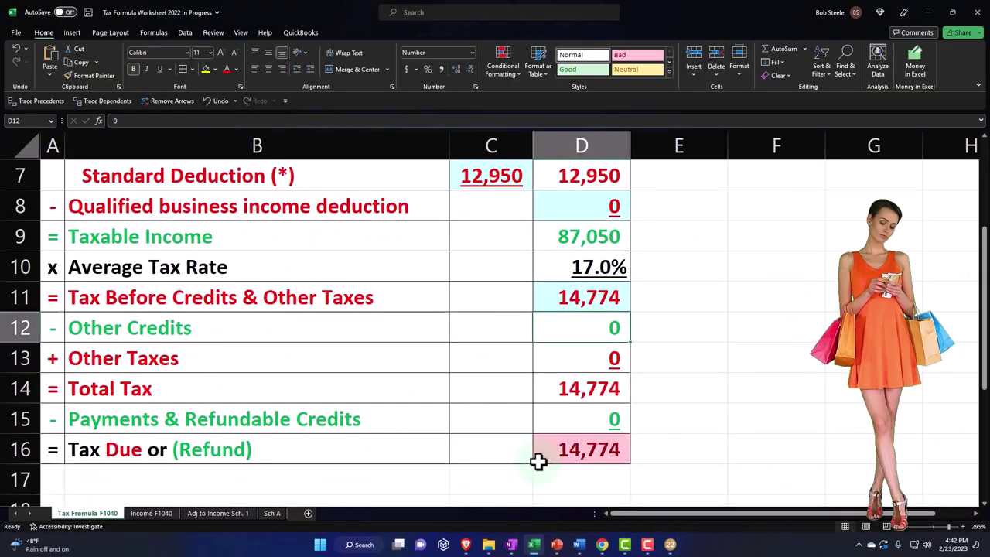
scroll(486, 298, up, 1)
click(491, 266)
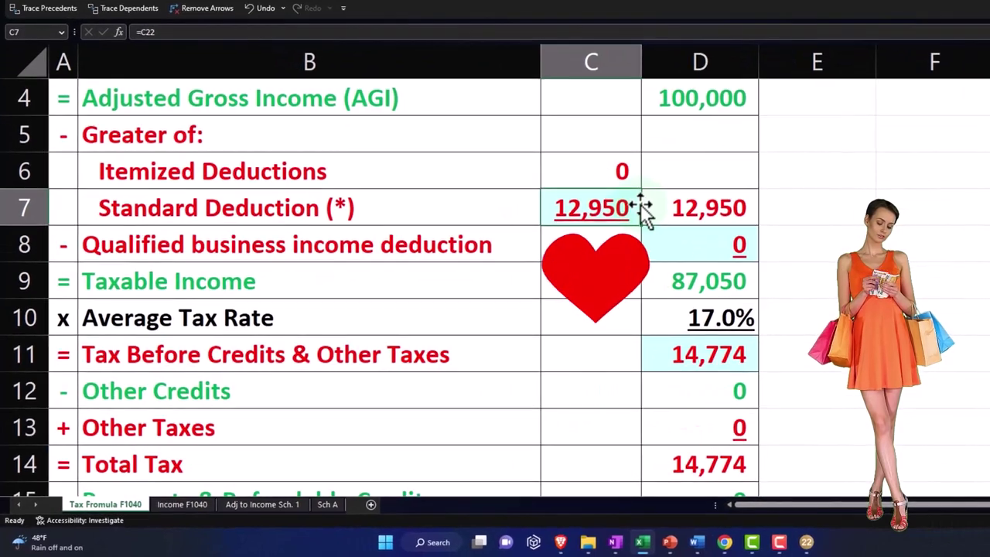
text(=)
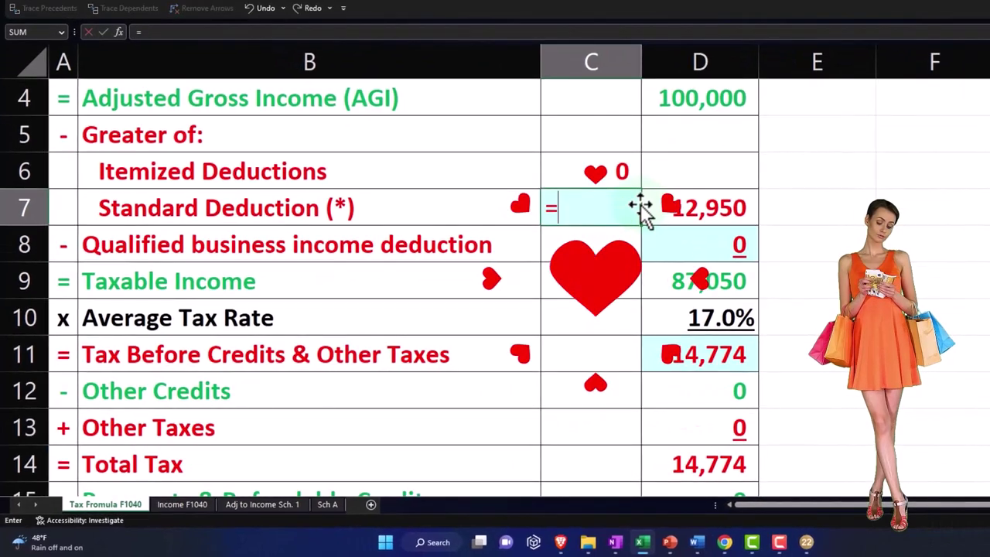
key(Down)
key(Down)
key(Down)
key(Down)
key(Down)
key(Down)
key(Down)
key(Down)
key(Down)
key(Down)
key(Down)
key(Down)
key(Down)
key(Down)
key(Down)
key(Down)
key(Down)
key(Down)
key(Down)
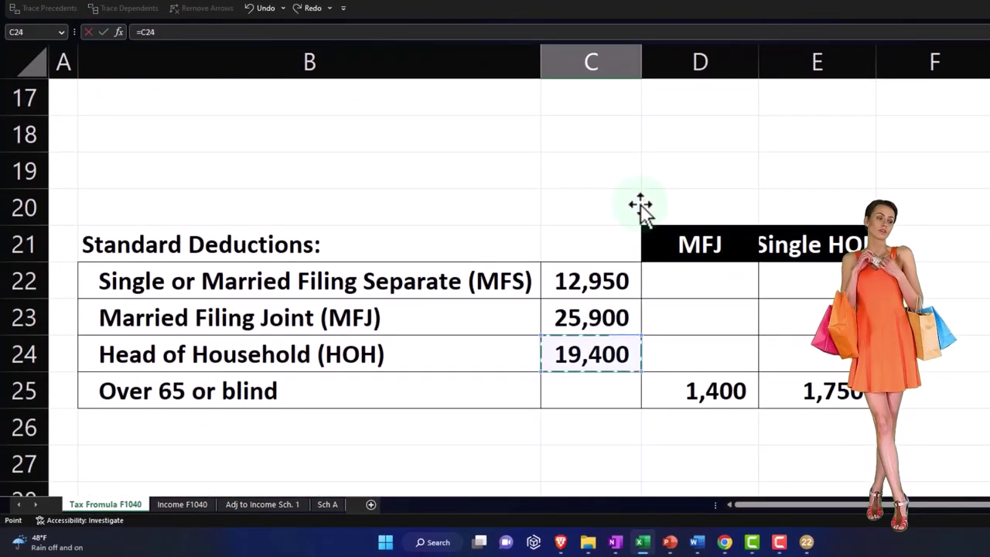
key(Return)
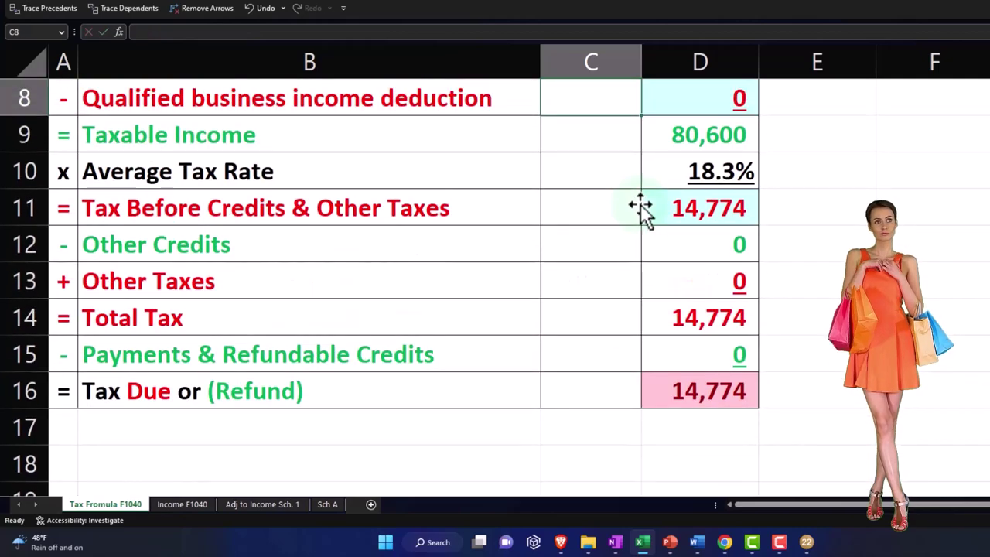
- Check the 80,600 taxable income, then compare against Lacerte's Form 1040 page 2
click(663, 241)
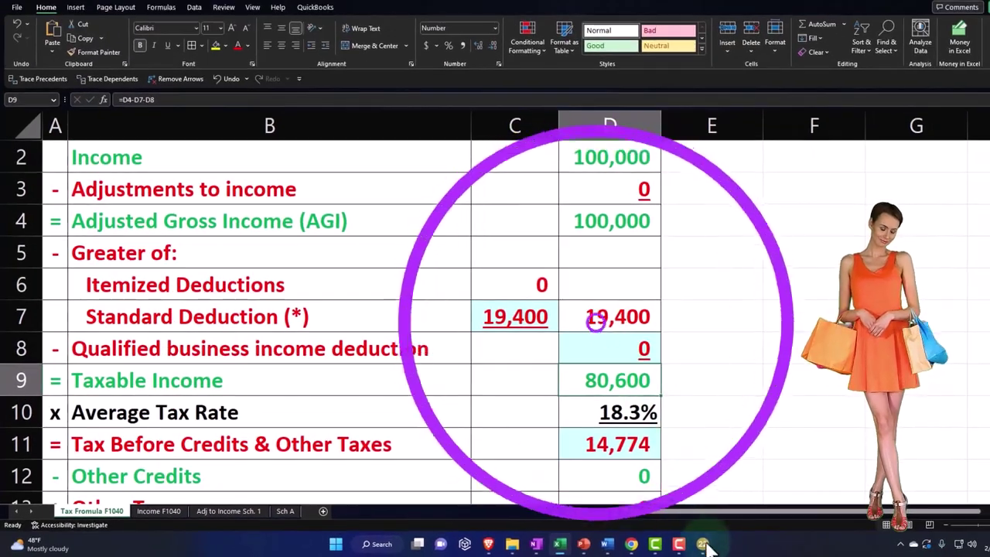
click(702, 544)
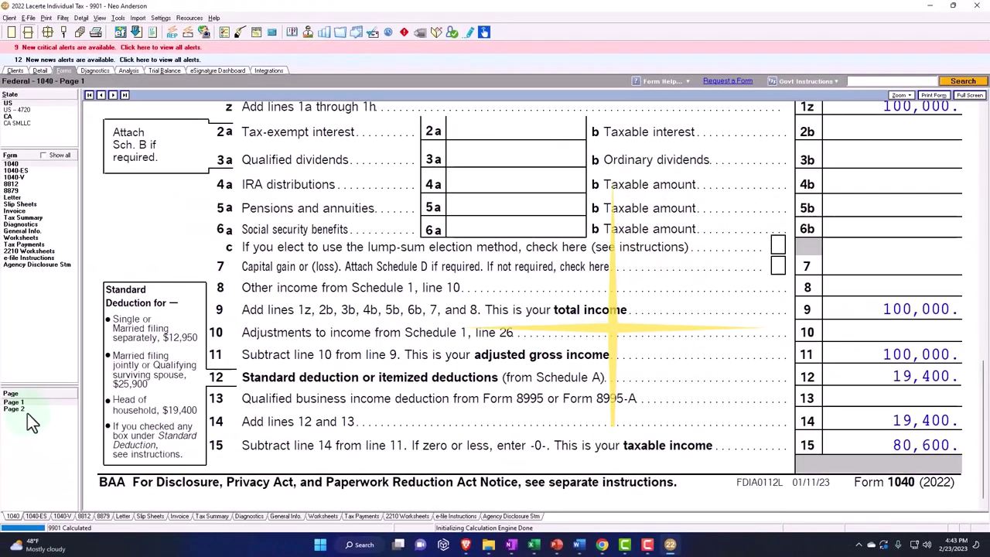
click(26, 411)
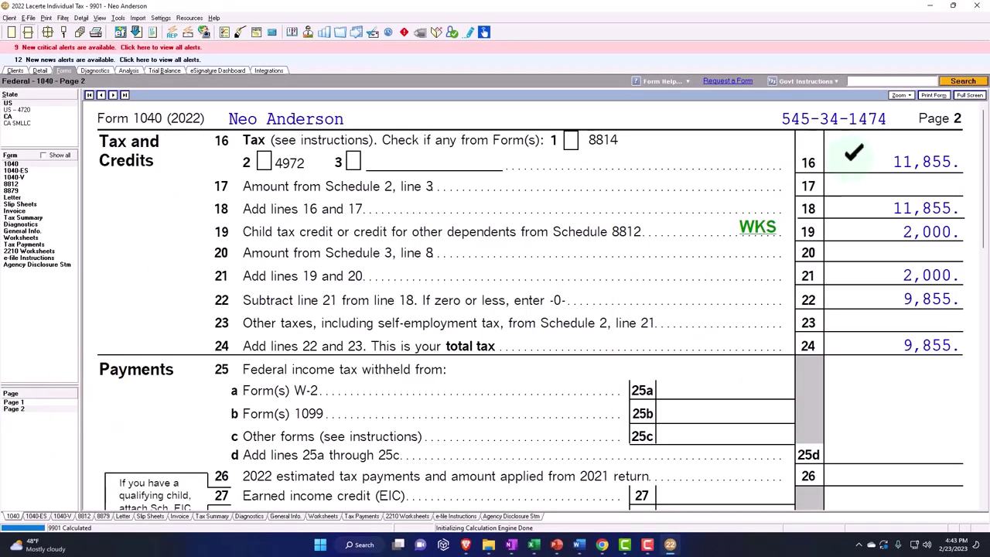
- Enter 11,855 as Excel's tax before credits, correcting the mistyped digits
click(534, 545)
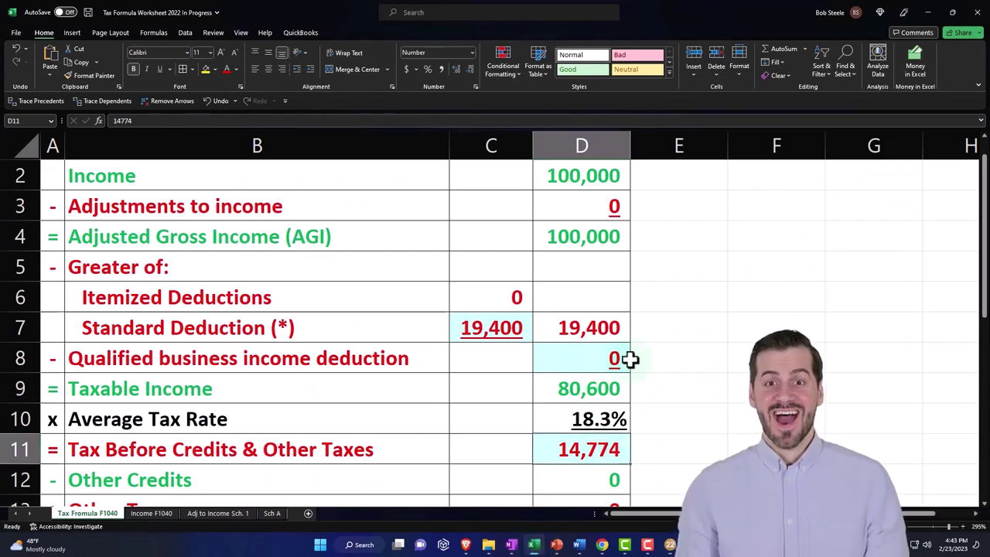
text(11855)
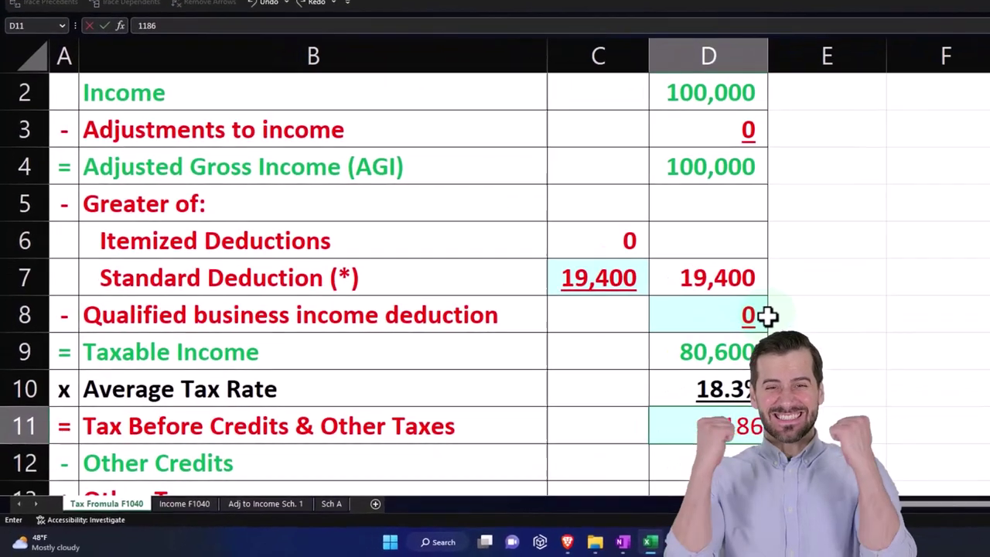
key(Return)
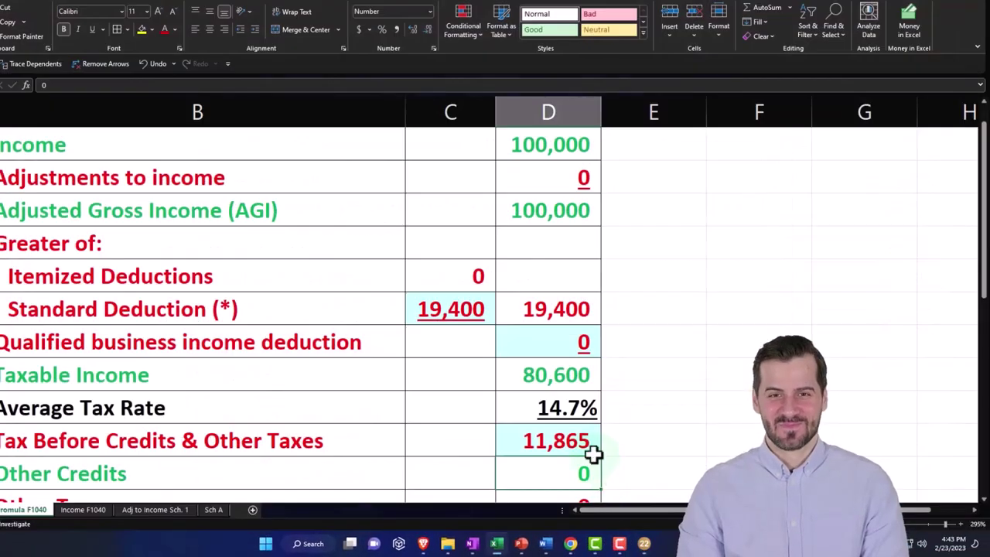
double_click(593, 452)
key(BackSpace)
key(BackSpace)
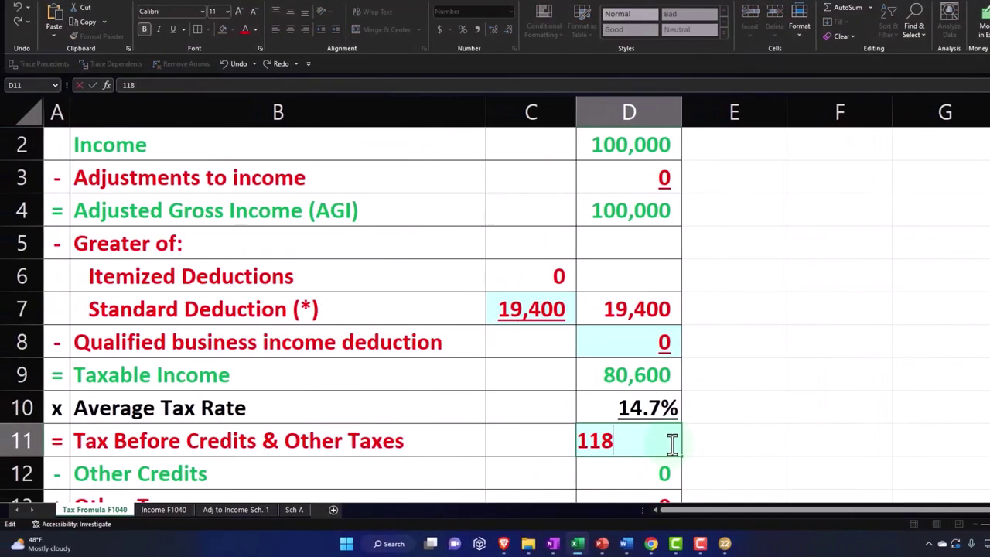
text(55)
key(Return)
scroll(673, 441, down, 2)
click(719, 544)
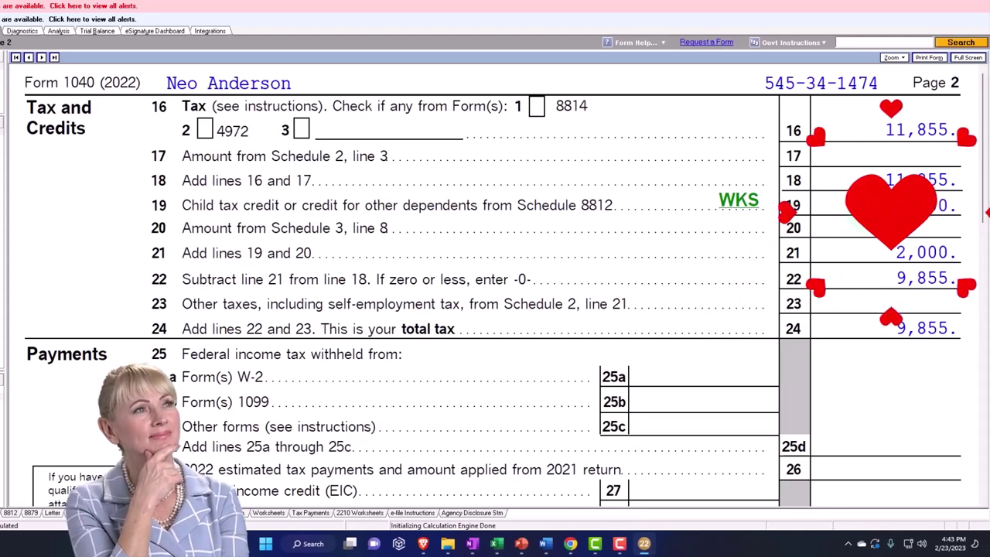
click(739, 203)
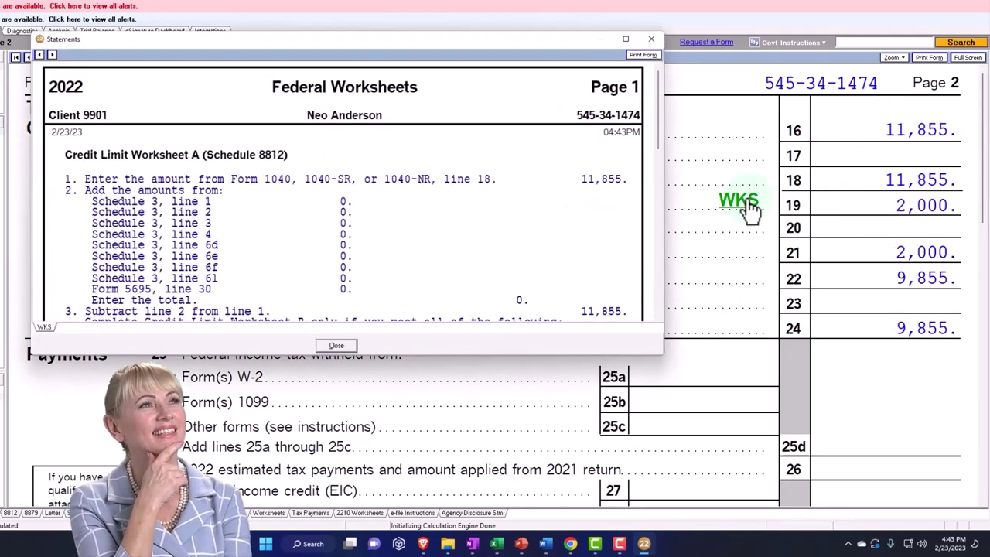
scroll(580, 240, down, 6)
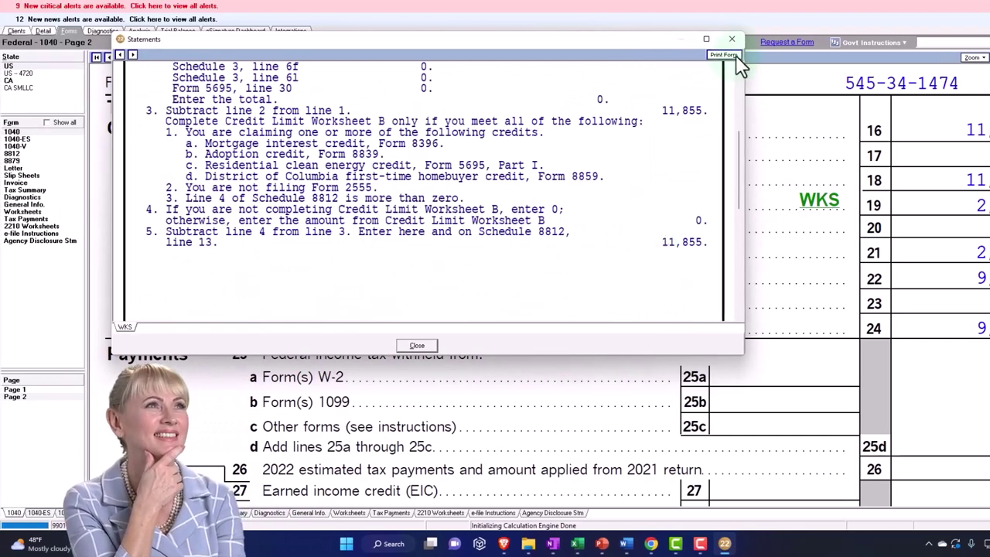
click(731, 38)
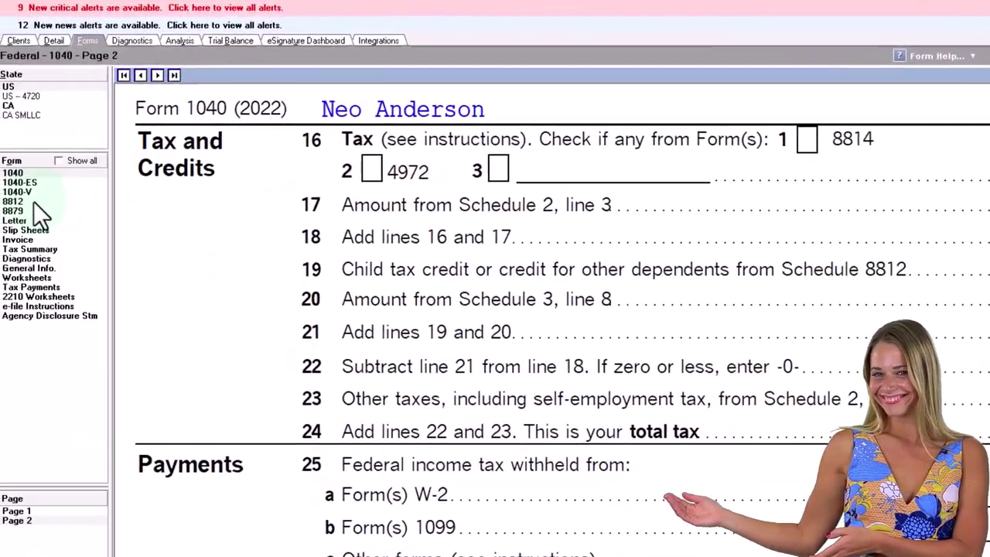
- Review Schedule 8812's child tax credit lines in Lacerte
click(35, 202)
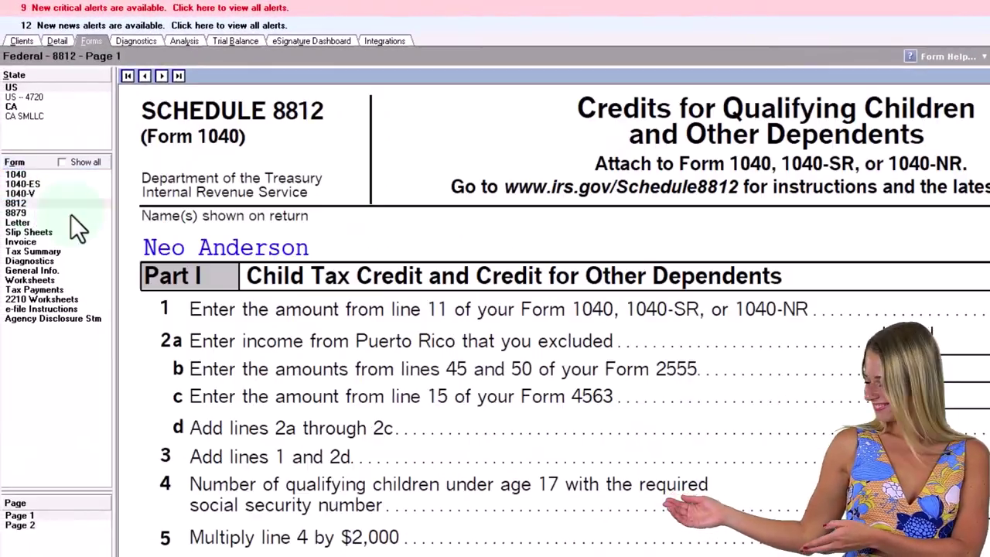
scroll(579, 366, down, 10)
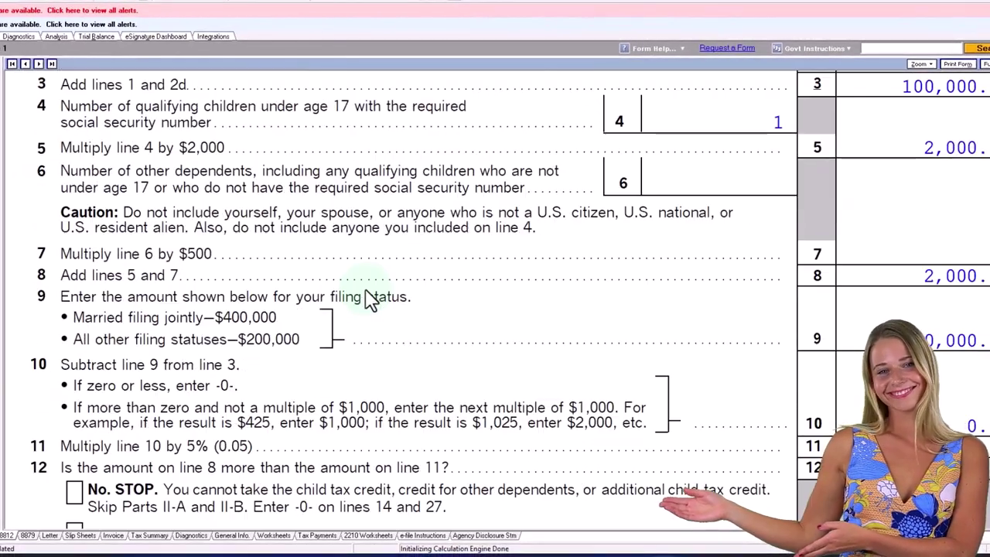
scroll(370, 297, down, 3)
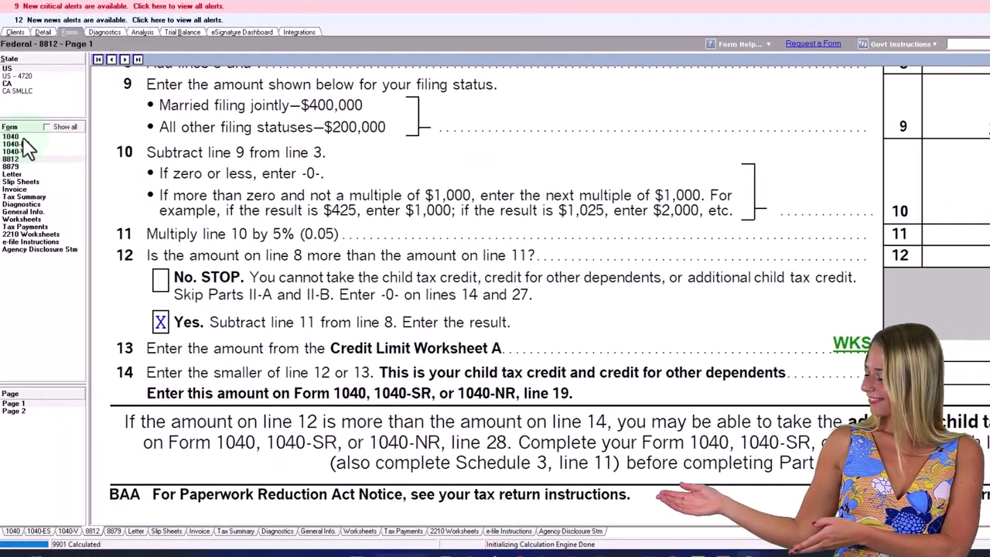
- Return to Form 1040 page 2, the Tax and Credits section
click(13, 530)
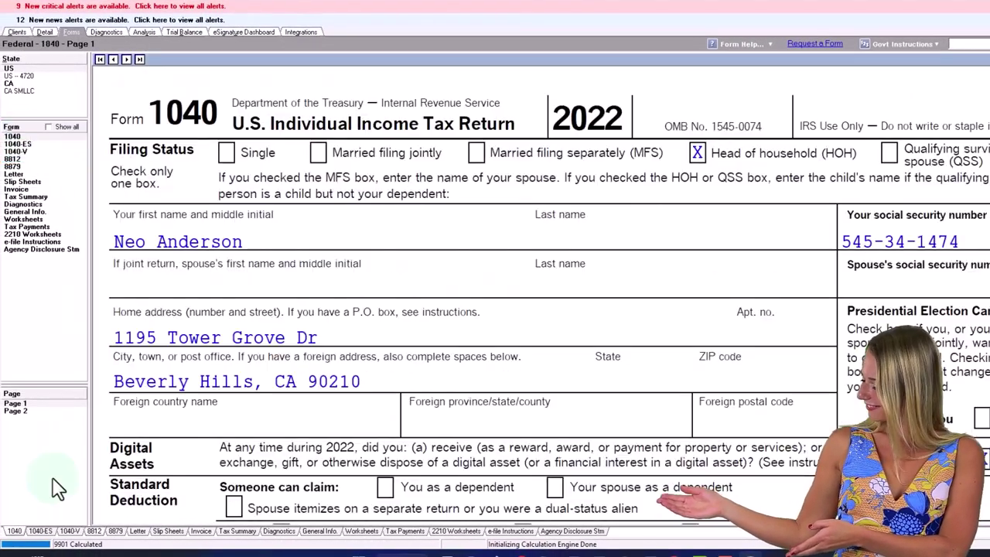
click(25, 415)
scroll(562, 347, down, 3)
scroll(561, 347, up, 3)
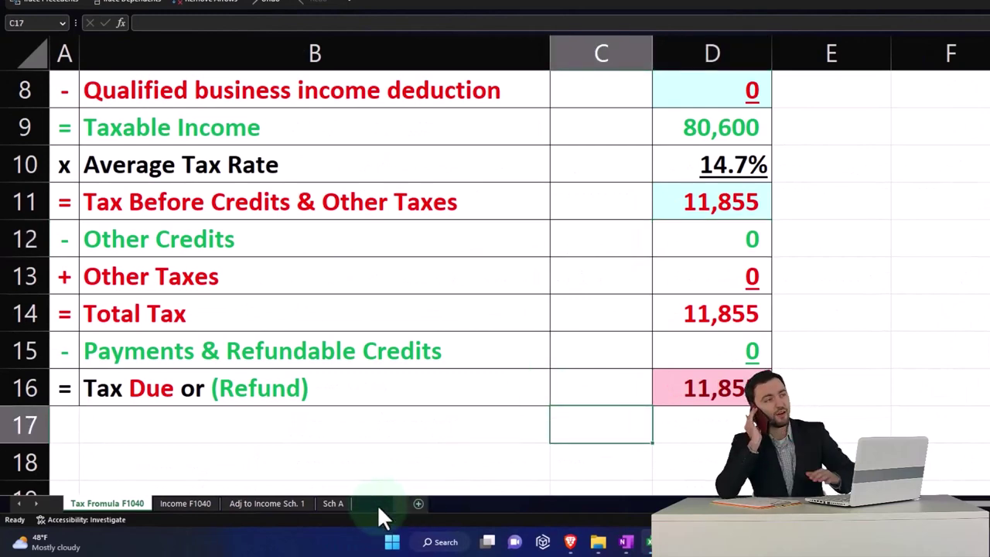
- Add a blank sheet, move it after Sch A, and rename it 'Other Credits'
click(376, 504)
drag(205, 497, 424, 504)
double_click(472, 495)
text(o)
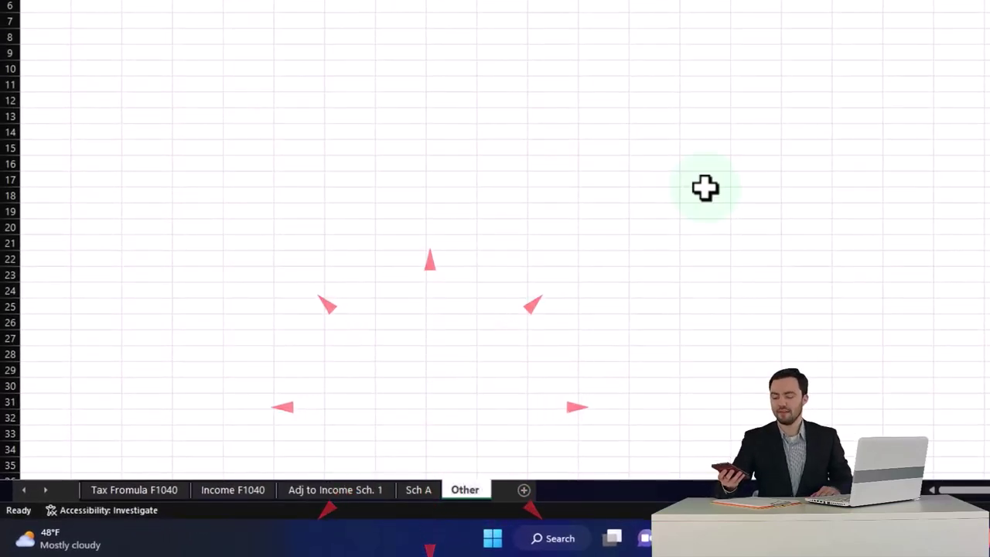
click(704, 190)
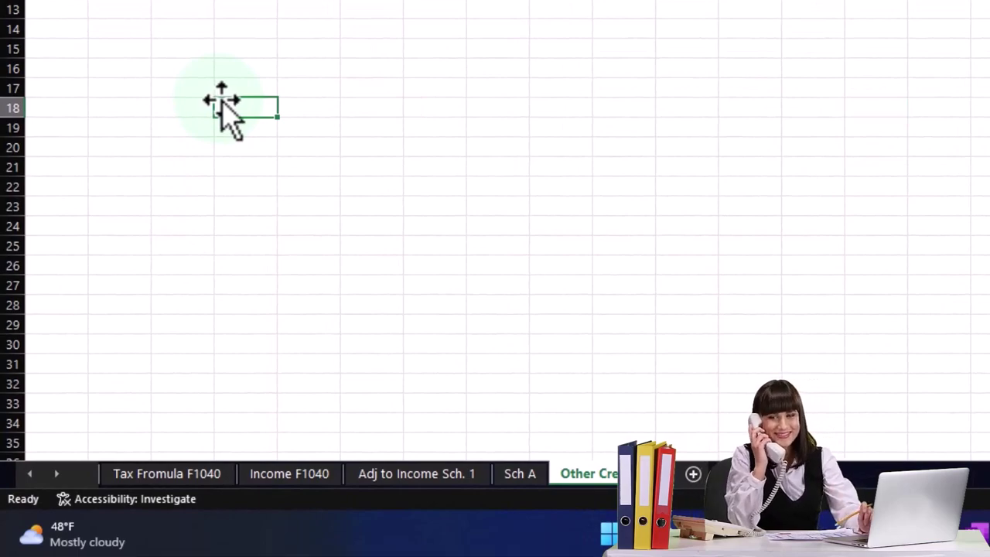
scroll(222, 108, up, 3)
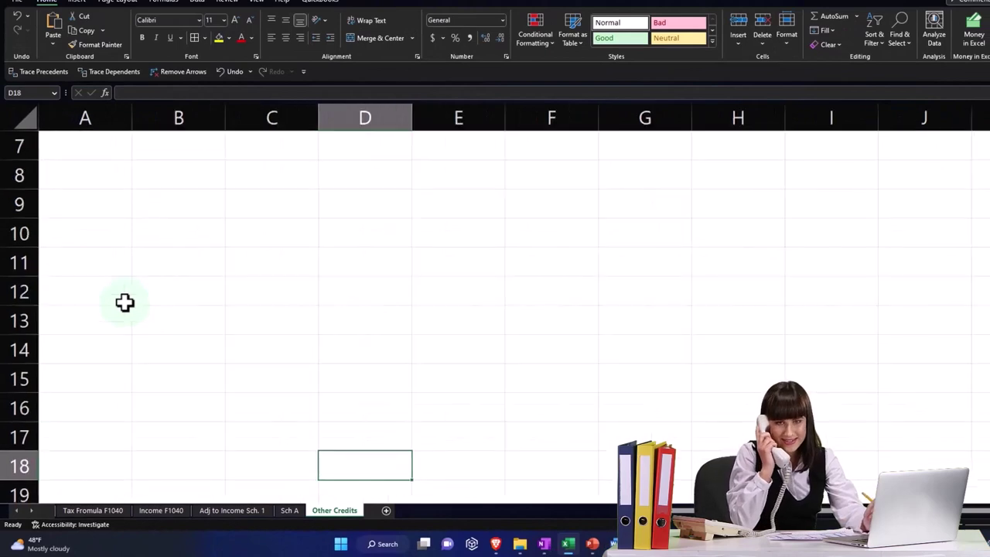
- Type the heading 'Other Credits' in cell A7
click(107, 149)
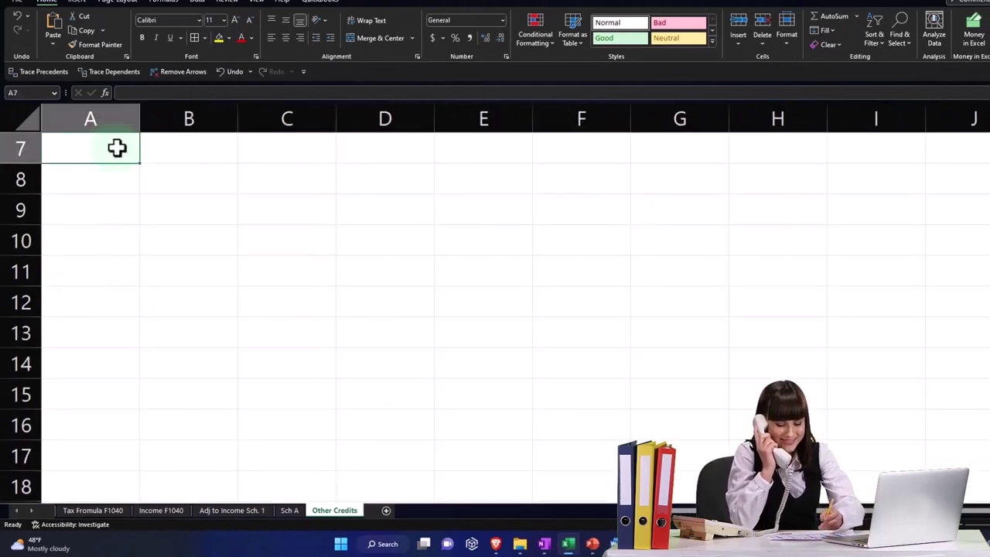
text(Other Credit)
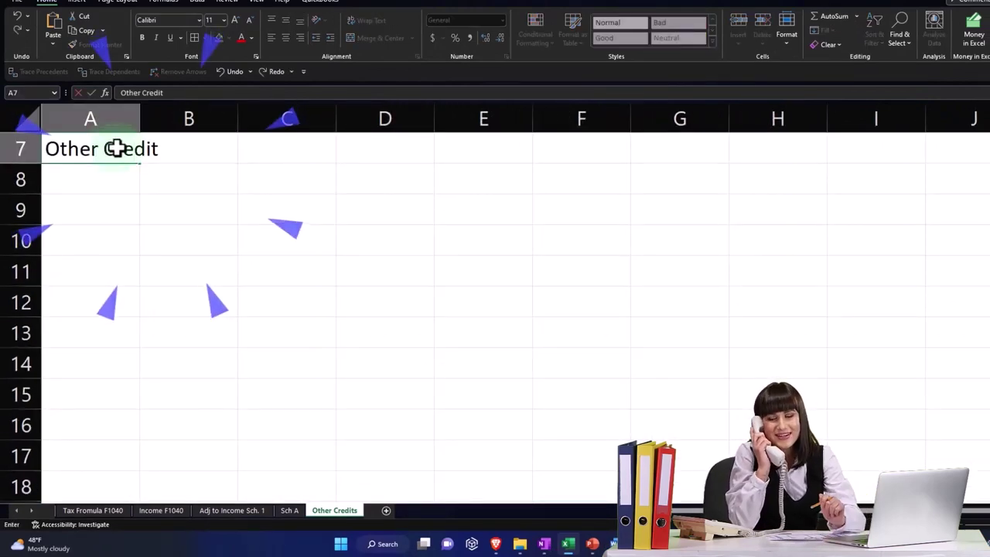
text(s)
key(Return)
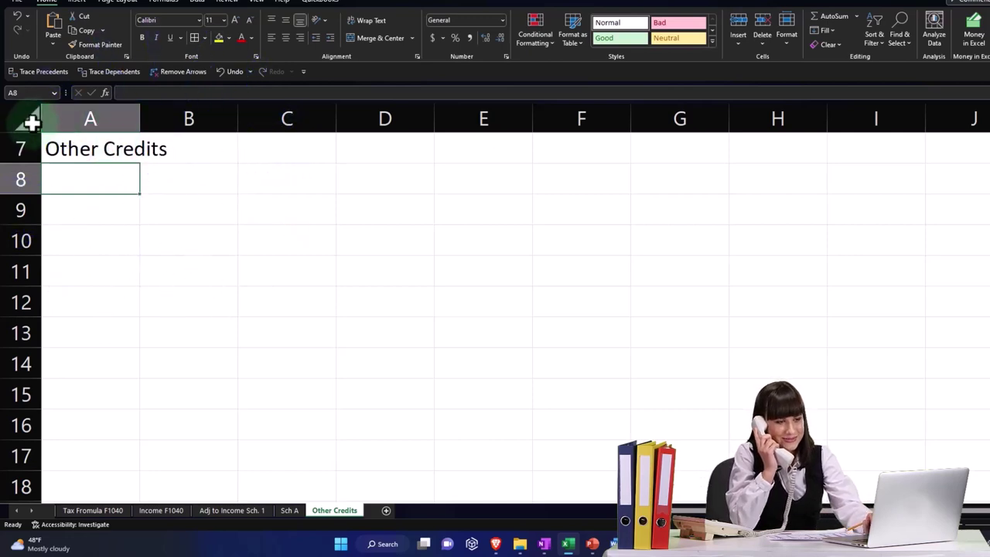
- Format the whole sheet as Currency with no symbol, 0 decimals, red parenthesis negatives
click(29, 120)
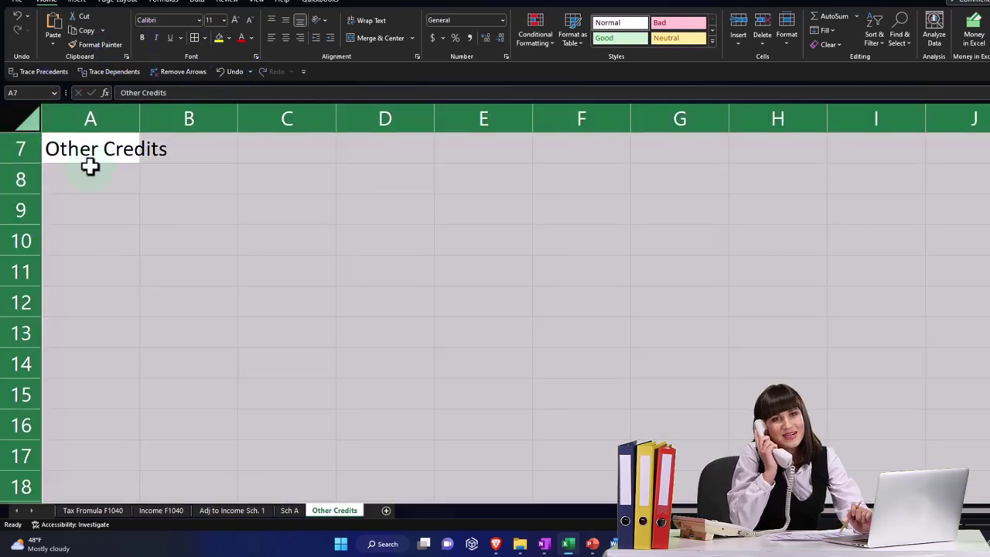
right_click(241, 221)
click(288, 369)
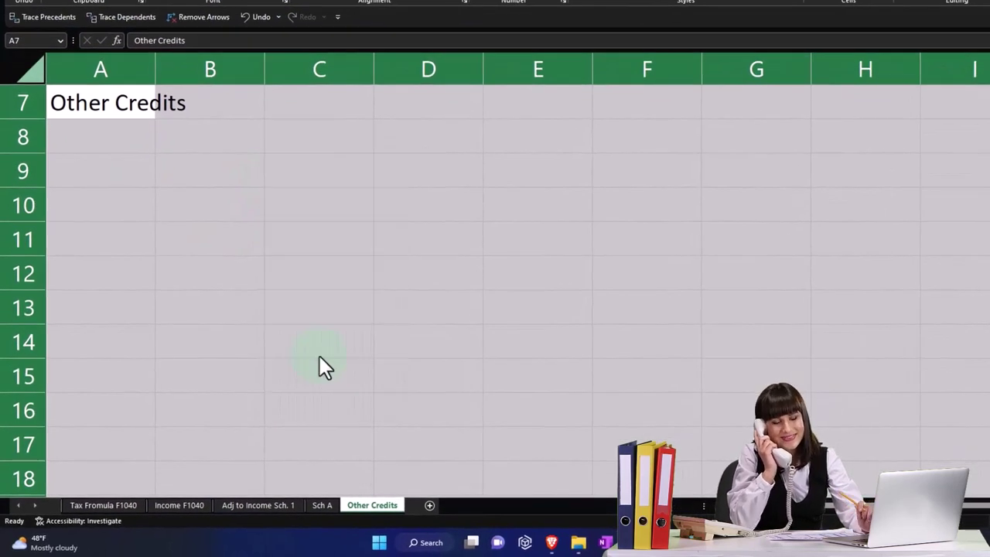
click(186, 272)
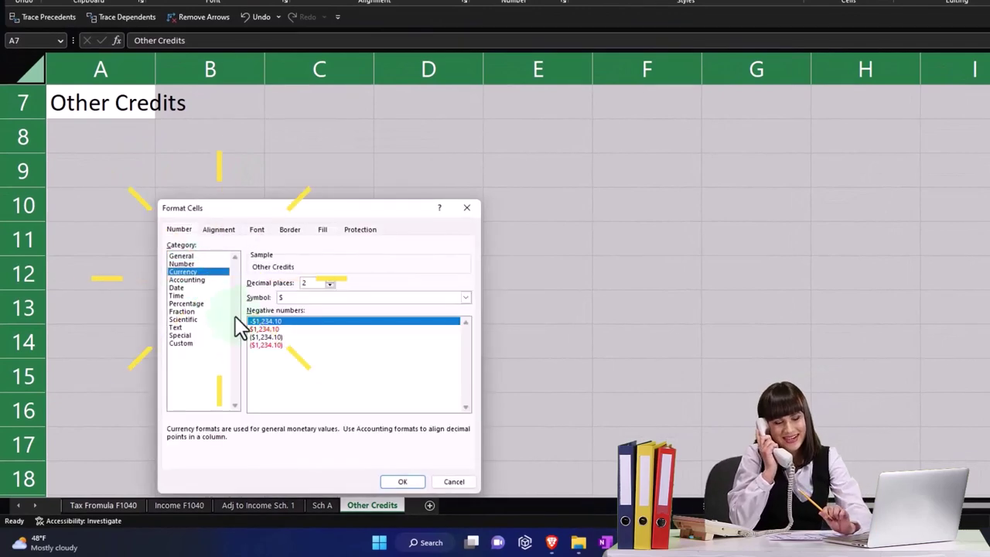
click(263, 345)
click(320, 298)
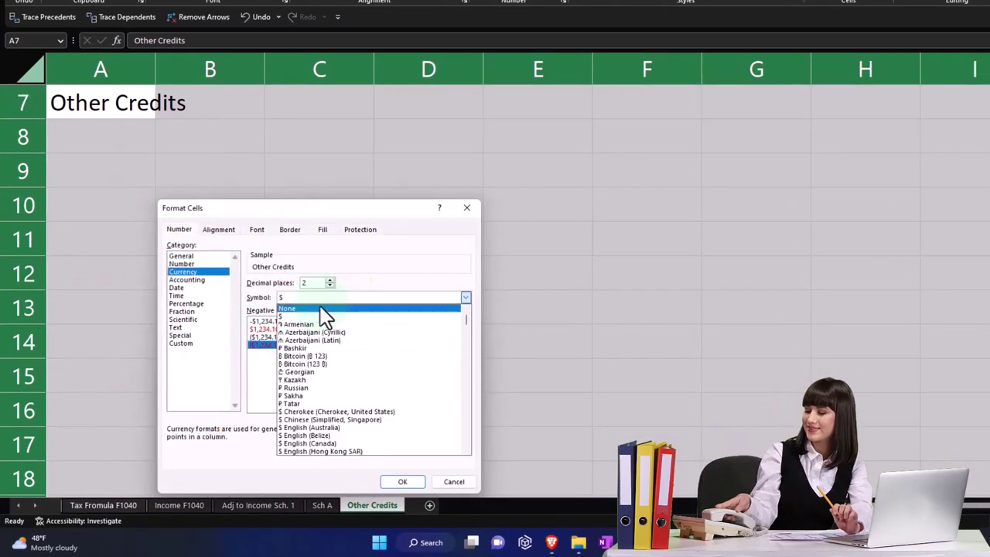
click(318, 308)
double_click(329, 285)
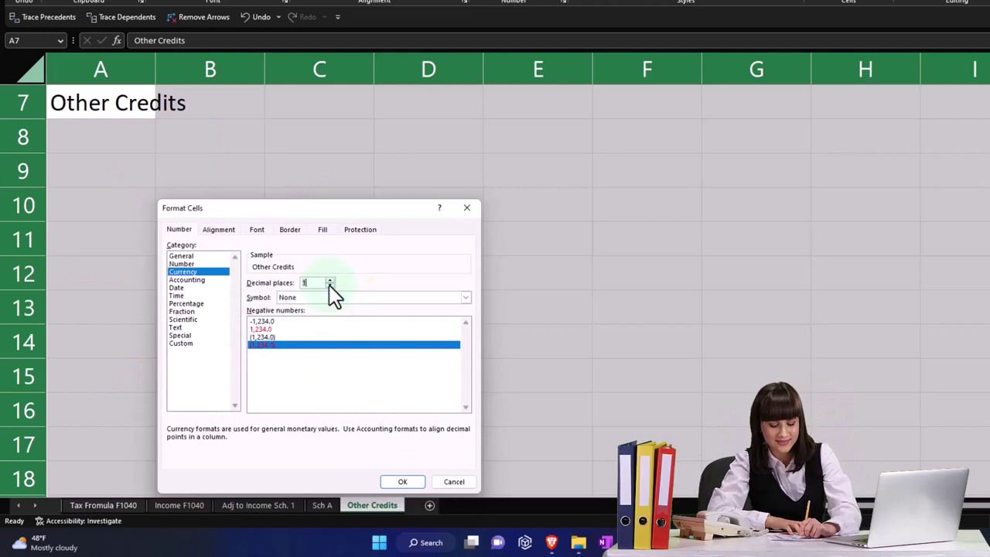
click(403, 481)
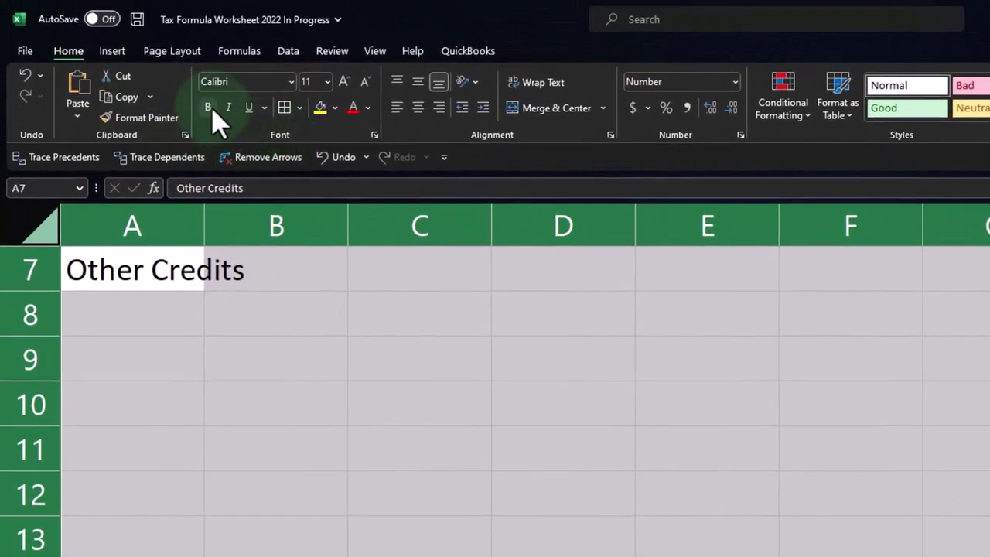
- Make the Other Credits heading in A7 bold
click(209, 108)
click(280, 444)
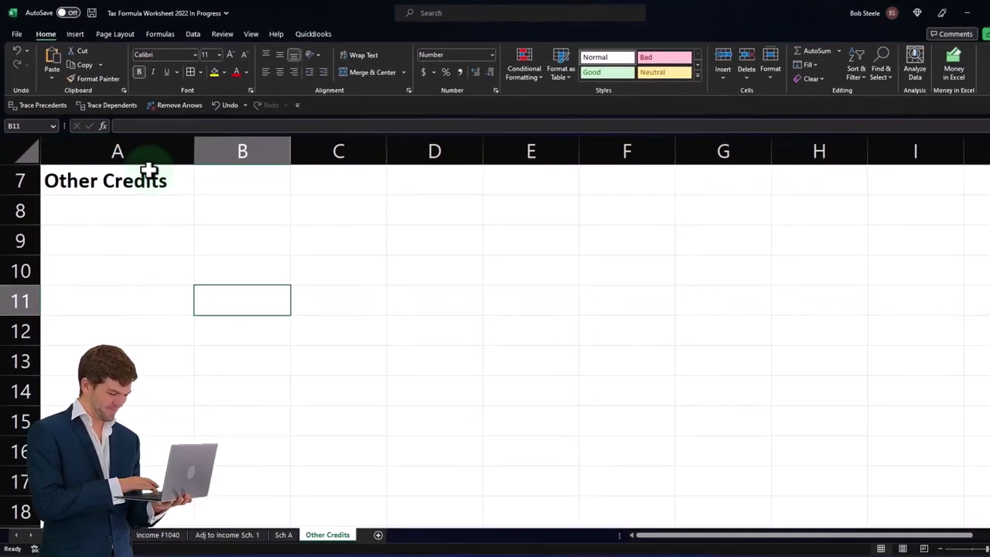
click(290, 269)
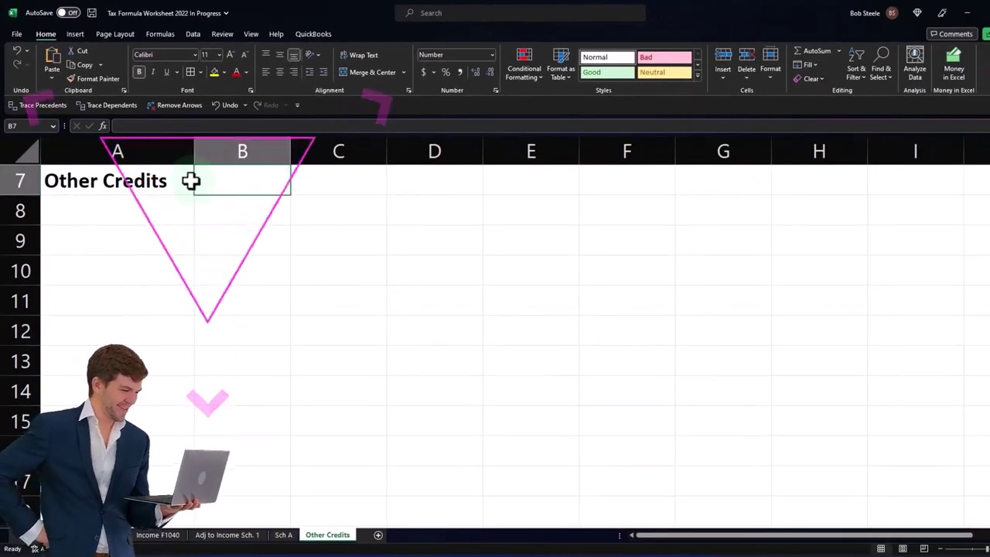
- Give the A7:B7 heading a black fill with white text
drag(188, 179, 234, 178)
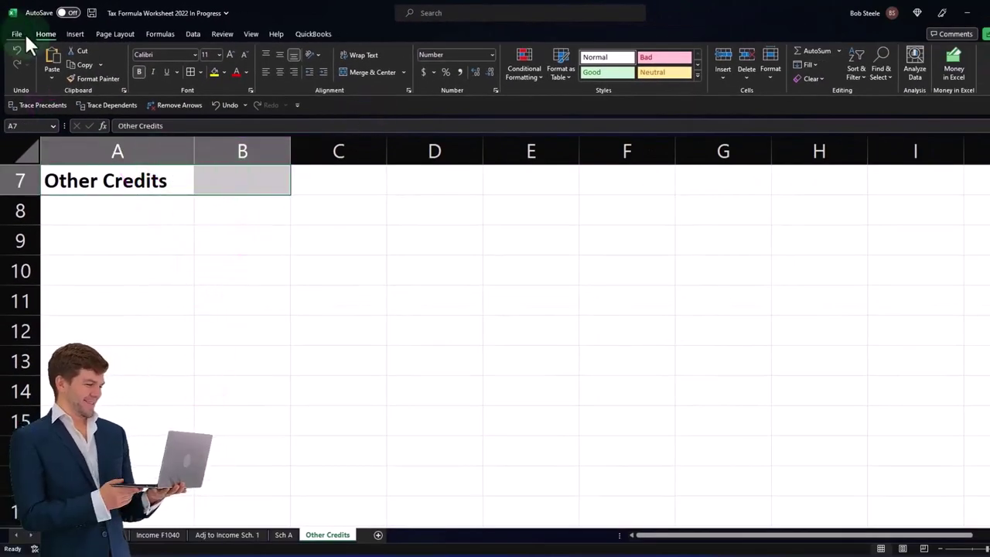
click(224, 71)
click(225, 99)
click(246, 73)
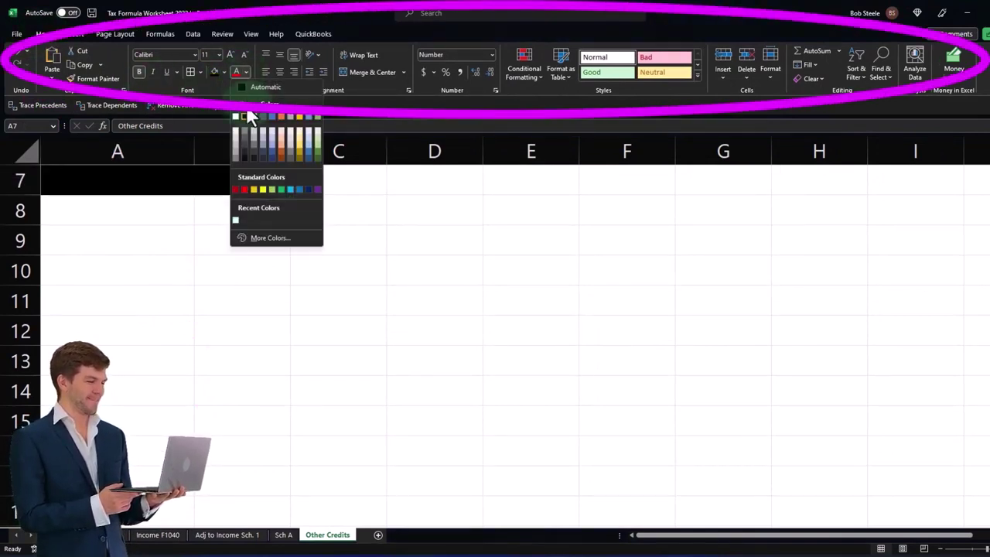
click(236, 117)
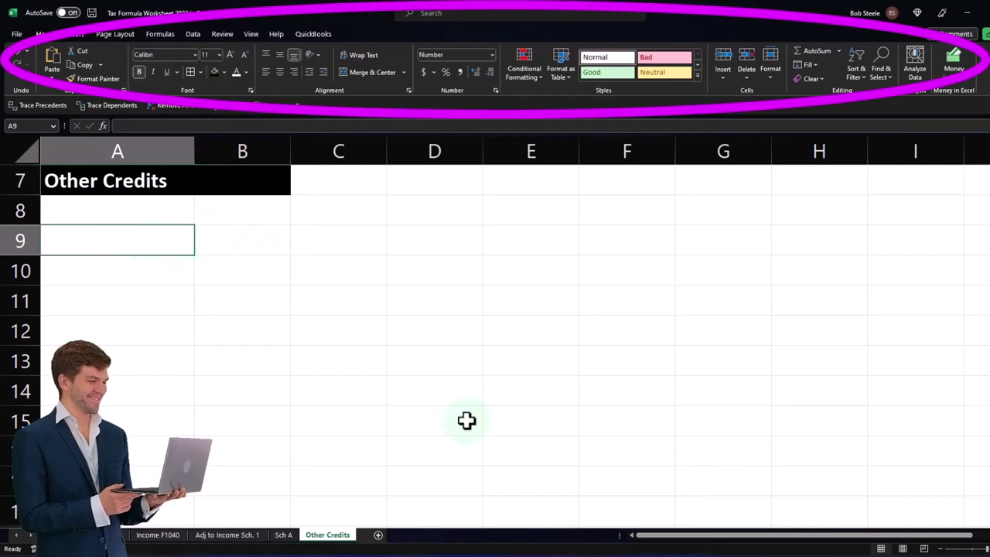
- Check Lacerte's credits and enter the label 'Child tax credit' in A9
click(669, 544)
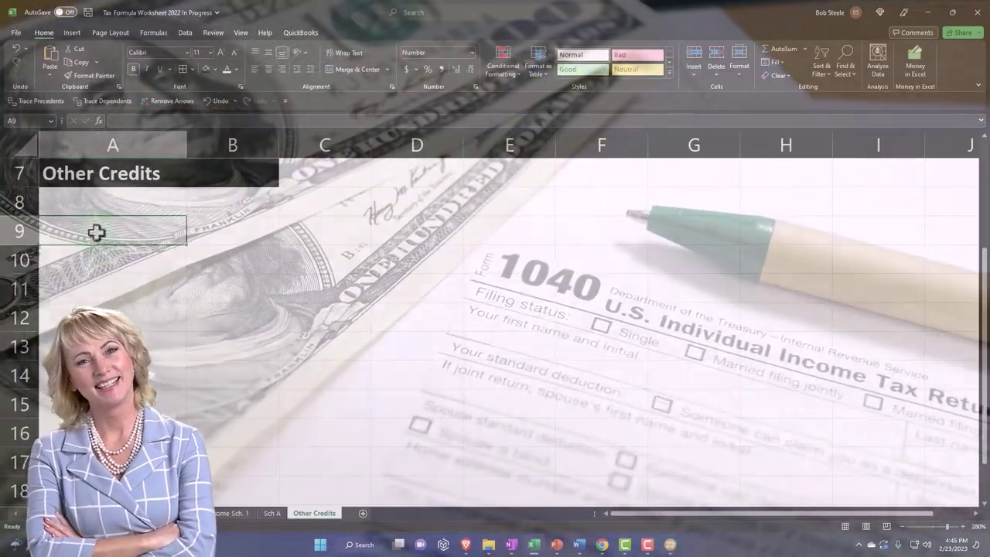
text(Child)
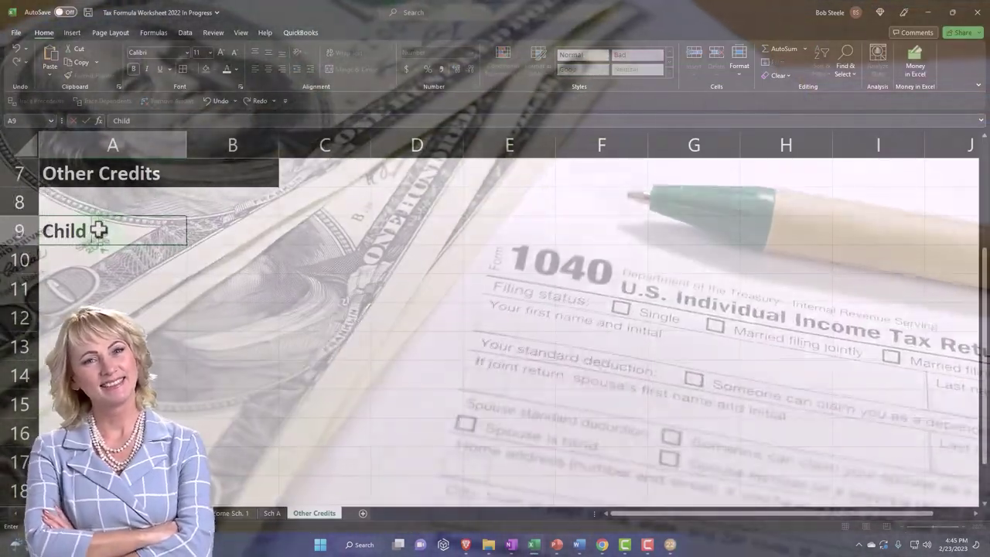
text( tax r)
key(BackSpace)
text(credi)
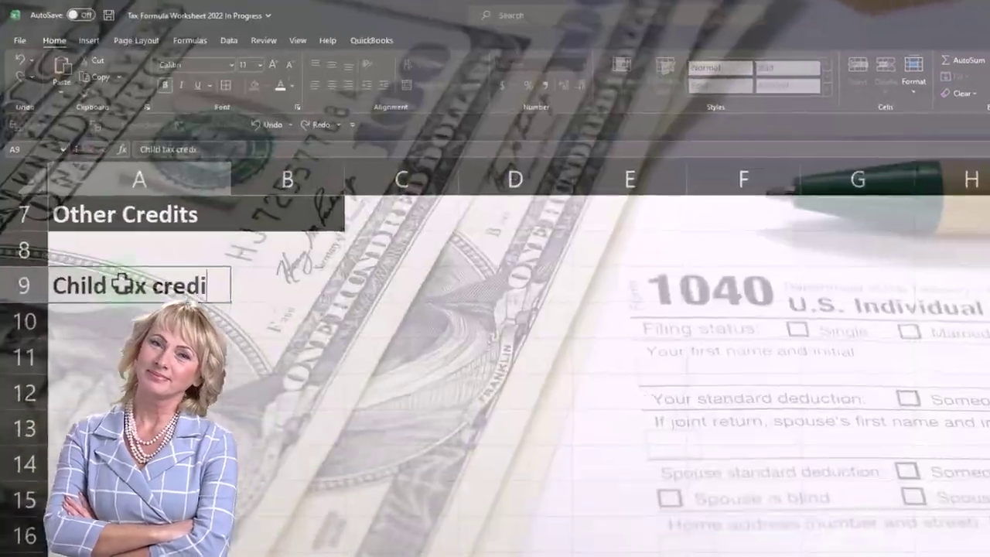
text(t)
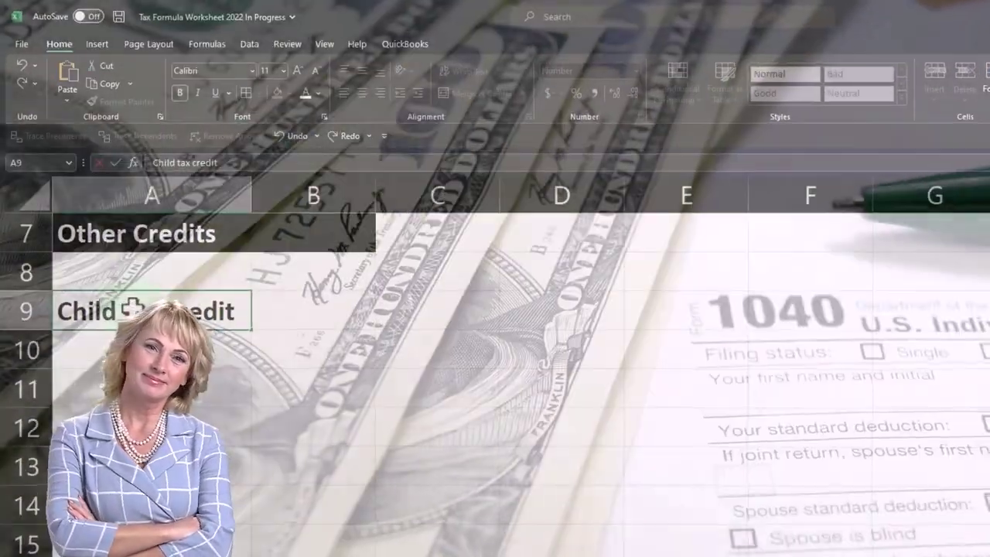
key(Tab)
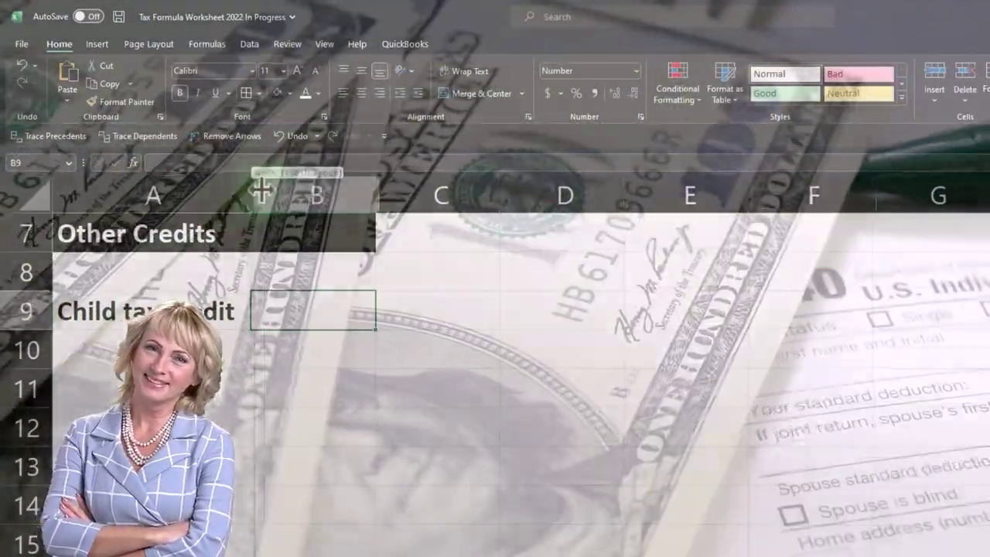
- Widen column A, enter 2,000 in B9, and compare with Lacerte's line 19 credit
drag(251, 190, 271, 189)
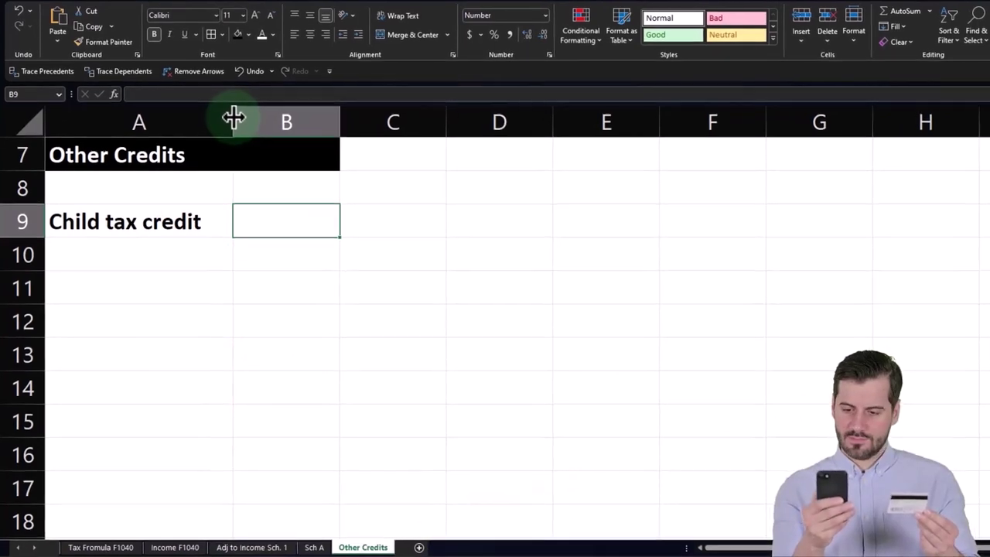
text(2,000)
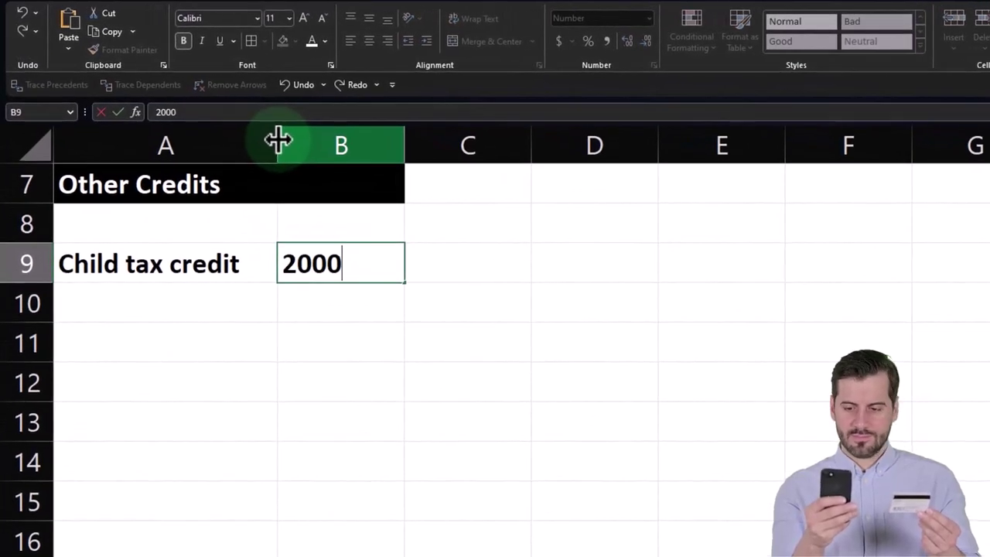
key(Return)
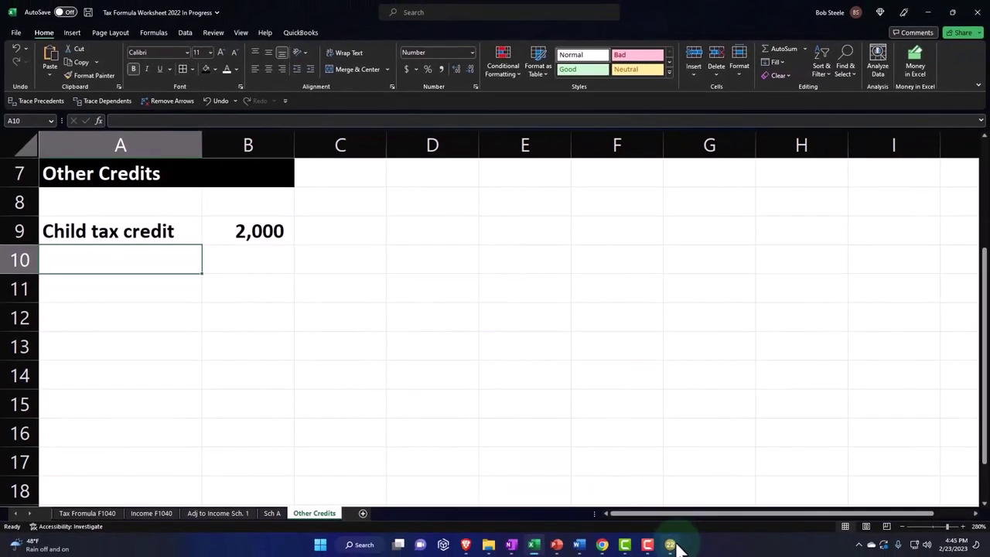
click(677, 548)
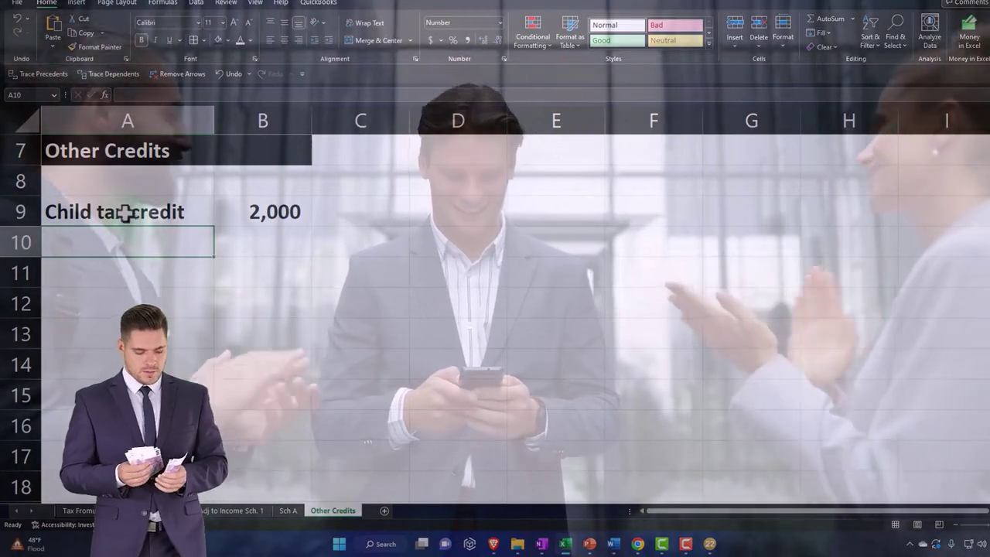
- Fill the Child tax credit row A9:B9 with a custom light blue
click(135, 207)
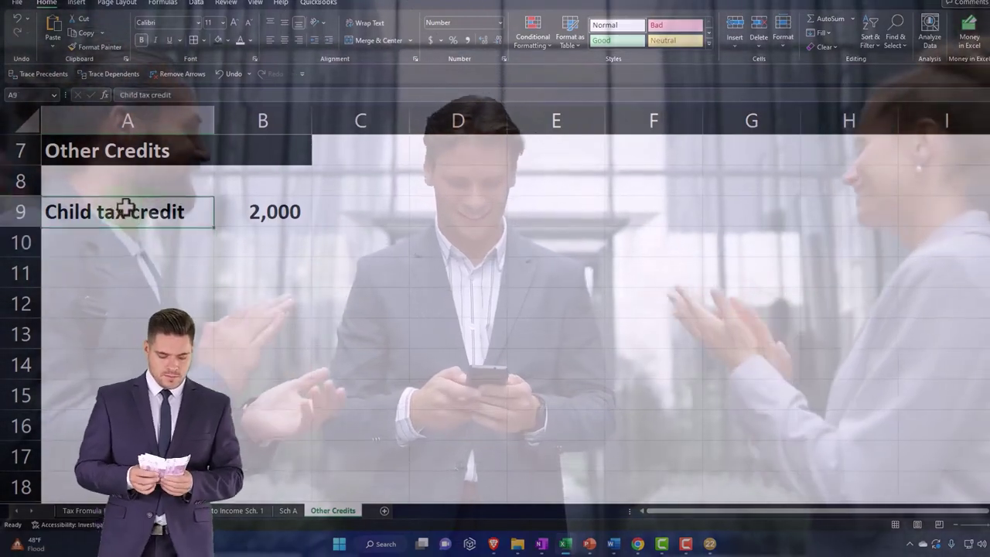
drag(135, 207, 249, 205)
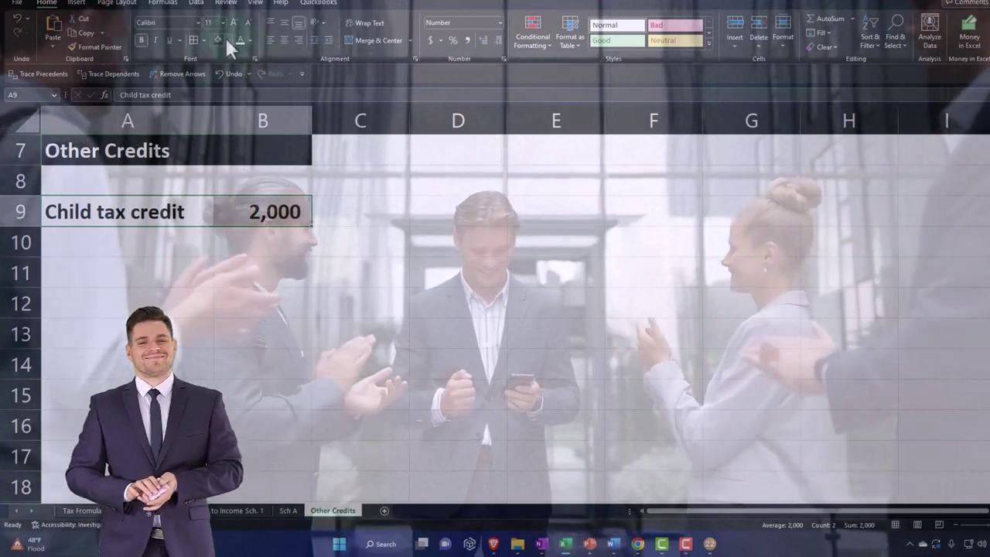
click(226, 40)
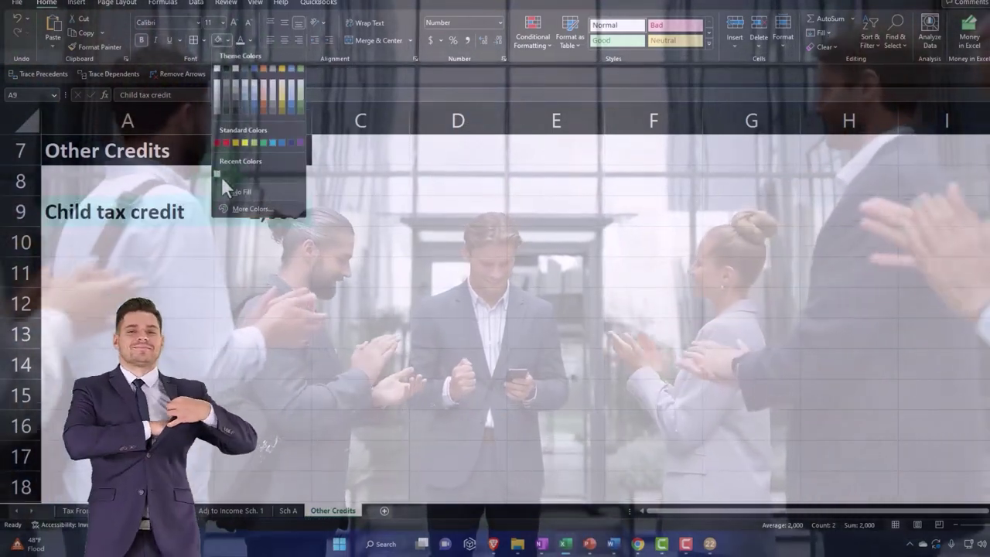
click(241, 209)
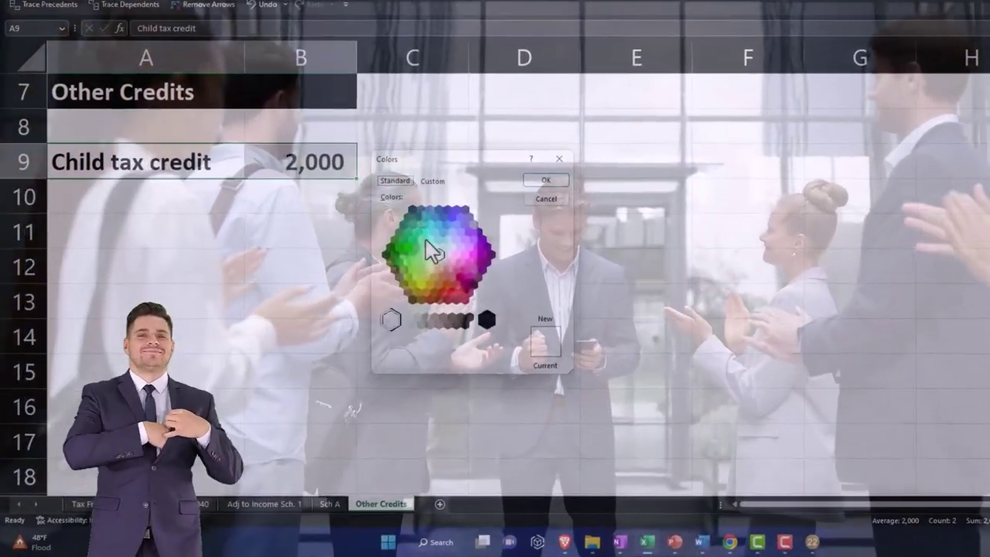
click(427, 242)
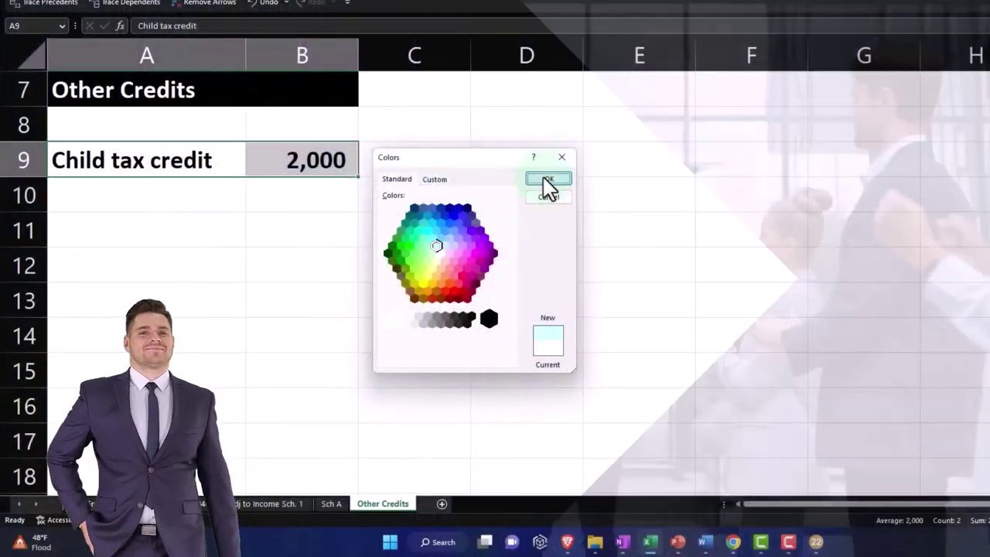
click(546, 179)
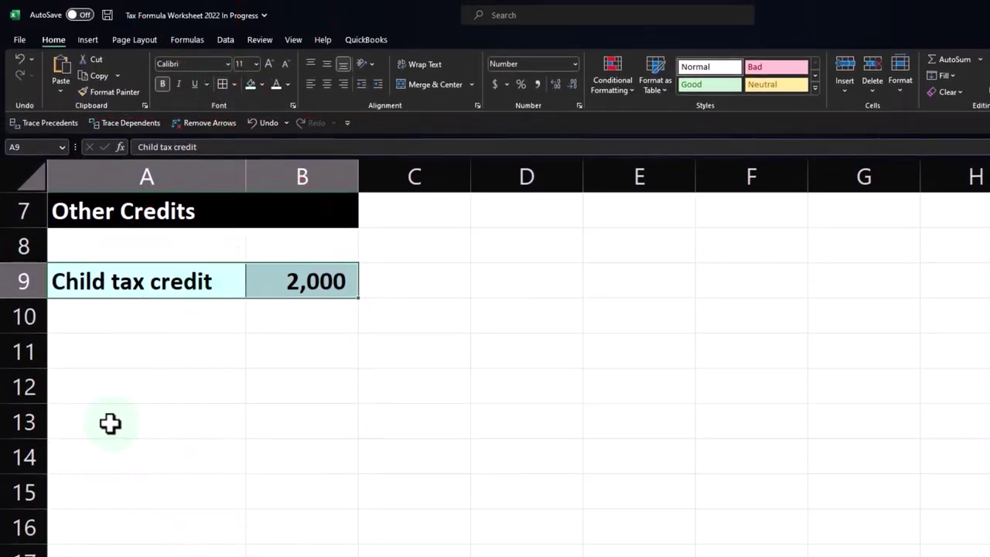
- Add 'Total other credits' in A13 with a SUM formula in C13 showing 2,000
click(116, 427)
text(Total other)
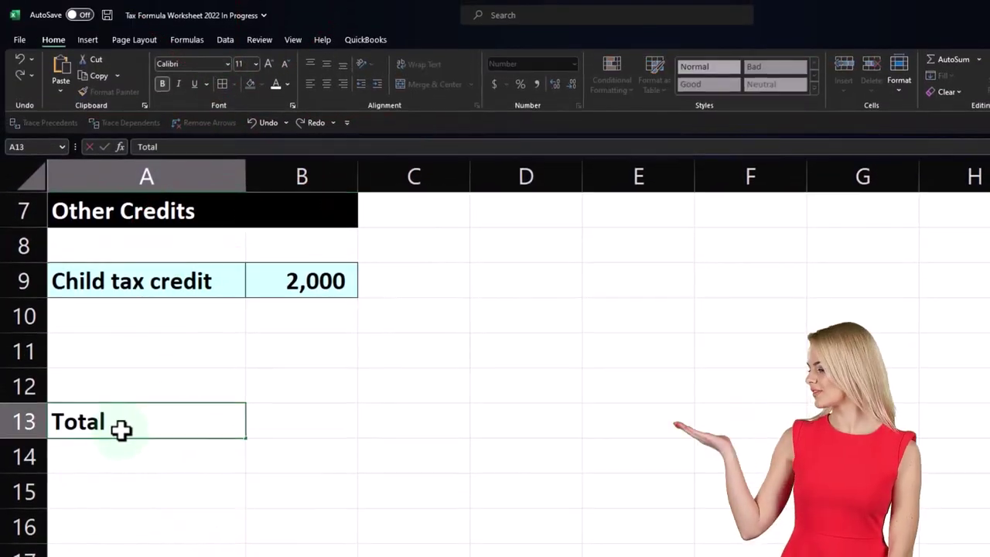
text( credits)
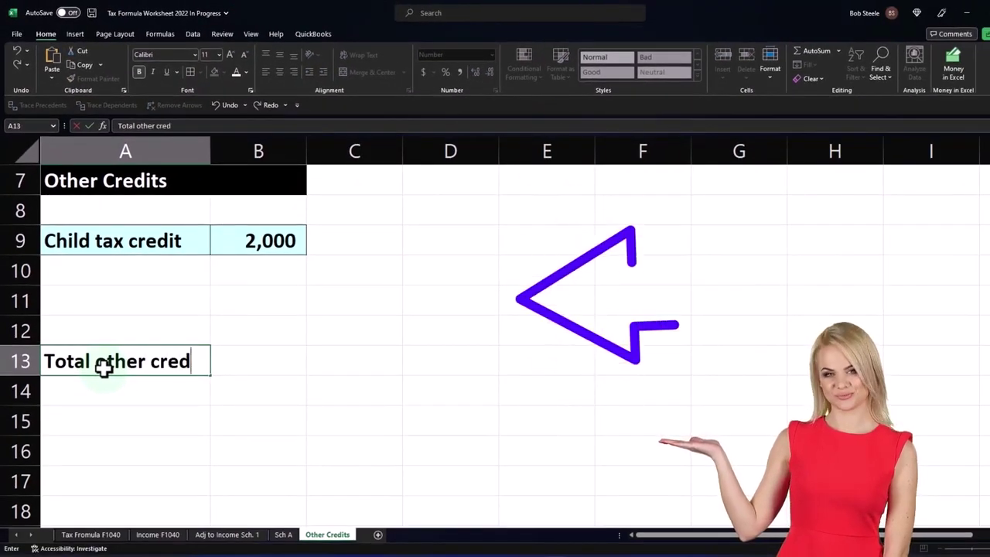
key(Tab)
key(Tab)
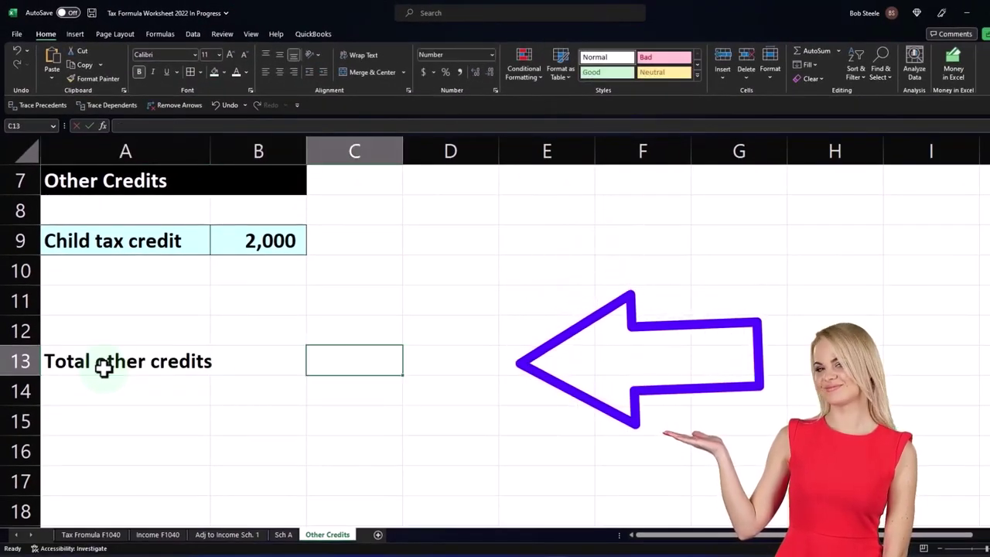
text(=s)
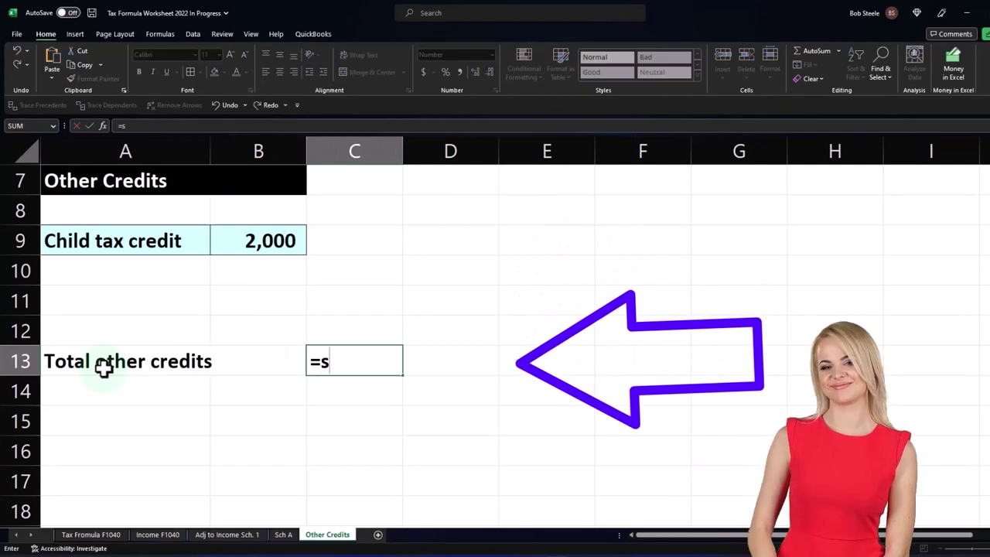
text(um()
key(Left)
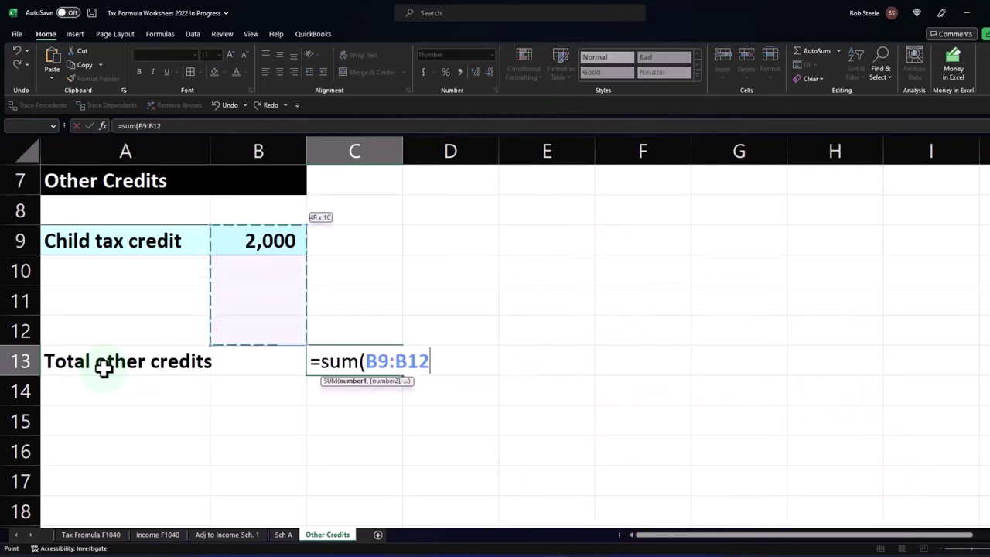
key(Return)
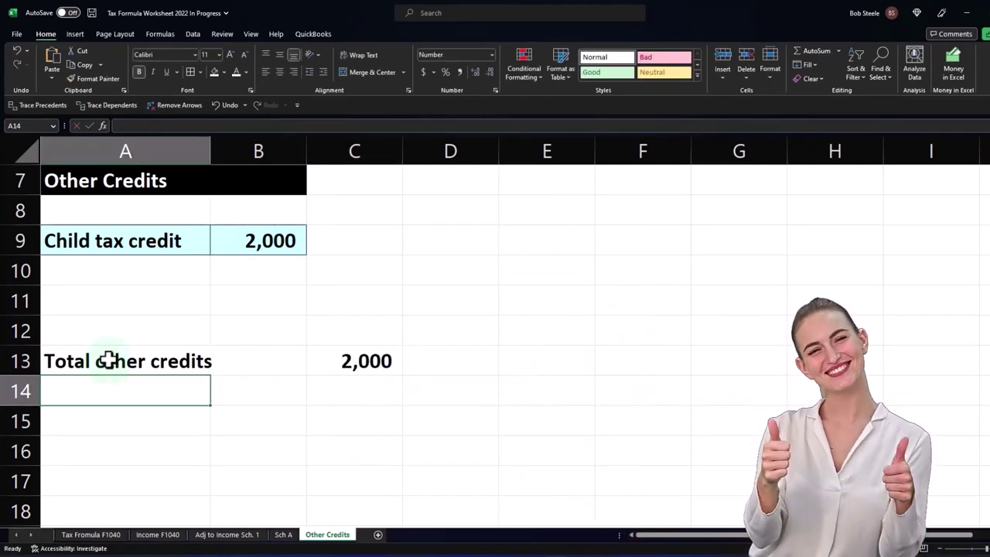
- Link Tax Formula F1040's D12 to Other Credits C13, giving 9,855 total tax; compare in Lacerte
click(116, 536)
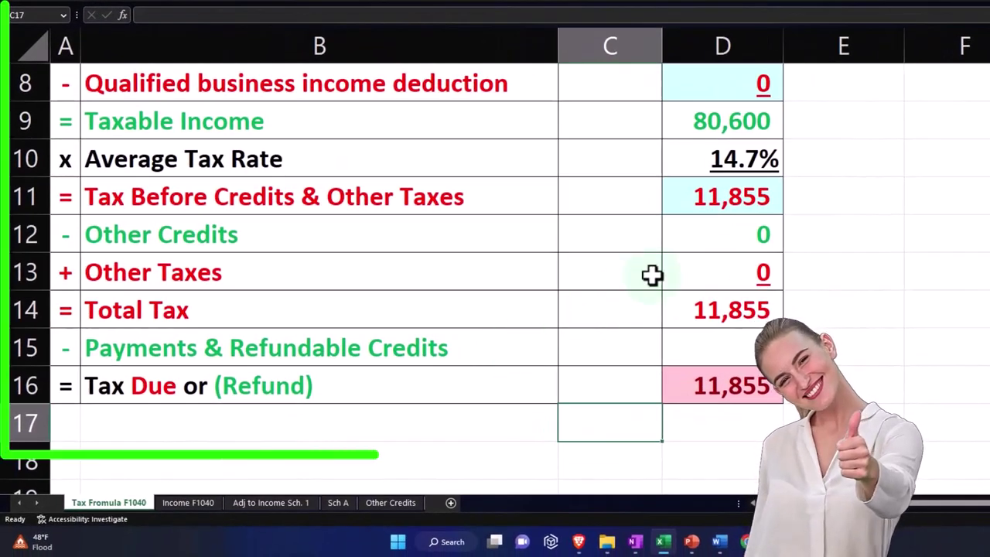
click(583, 310)
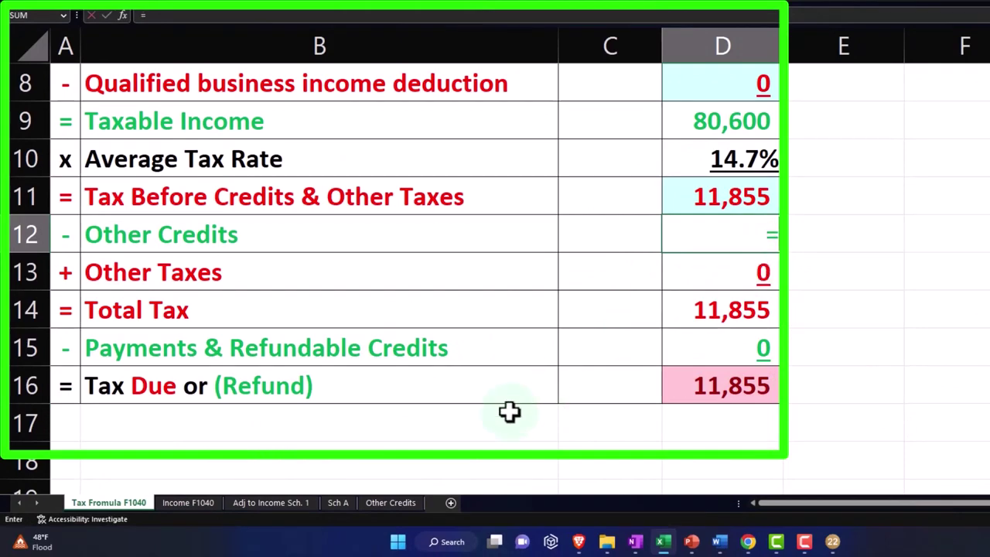
click(392, 504)
click(376, 333)
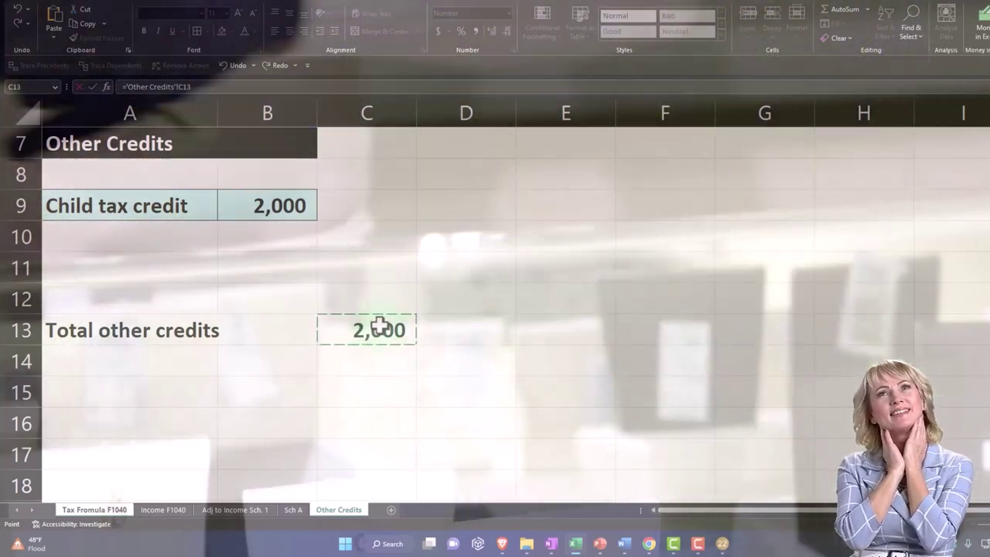
key(Return)
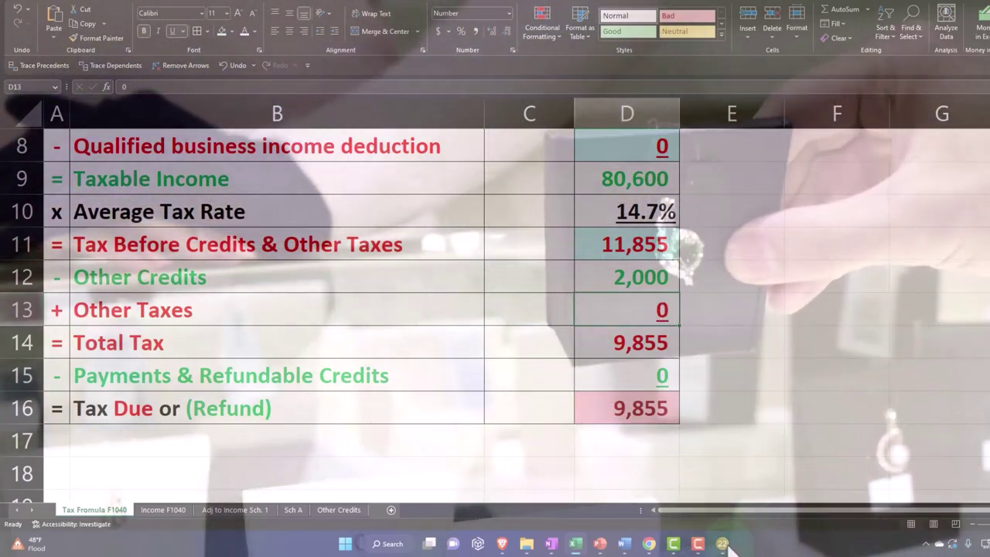
click(724, 545)
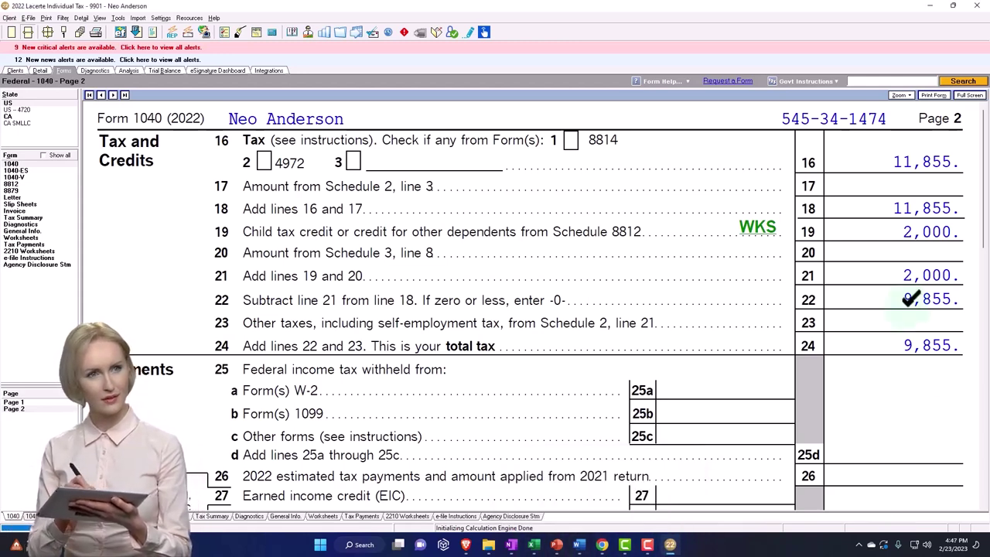
click(534, 545)
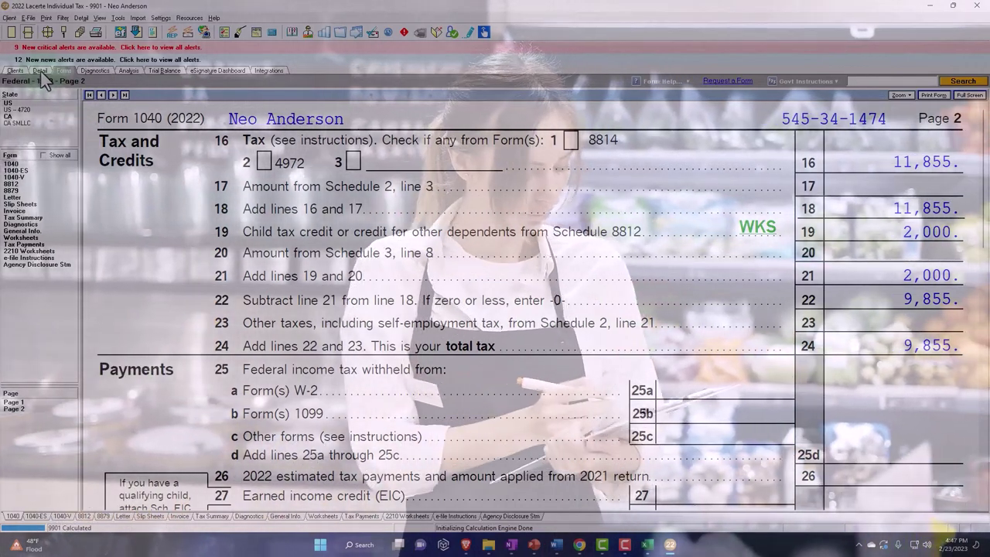
- On the Business Income (Sch. C) screen, enter 60,000 gross receipts and a 20,000 accounting expense
click(41, 71)
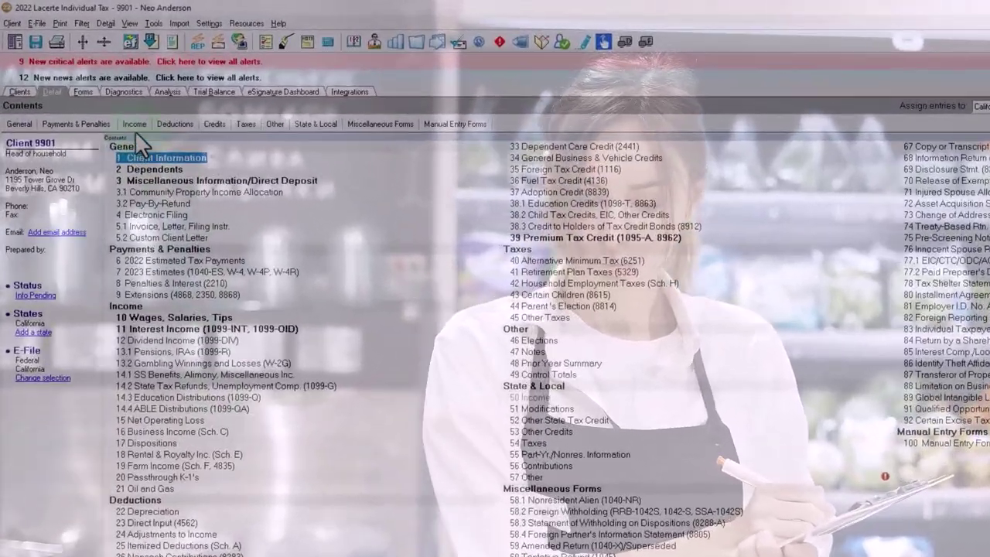
click(135, 126)
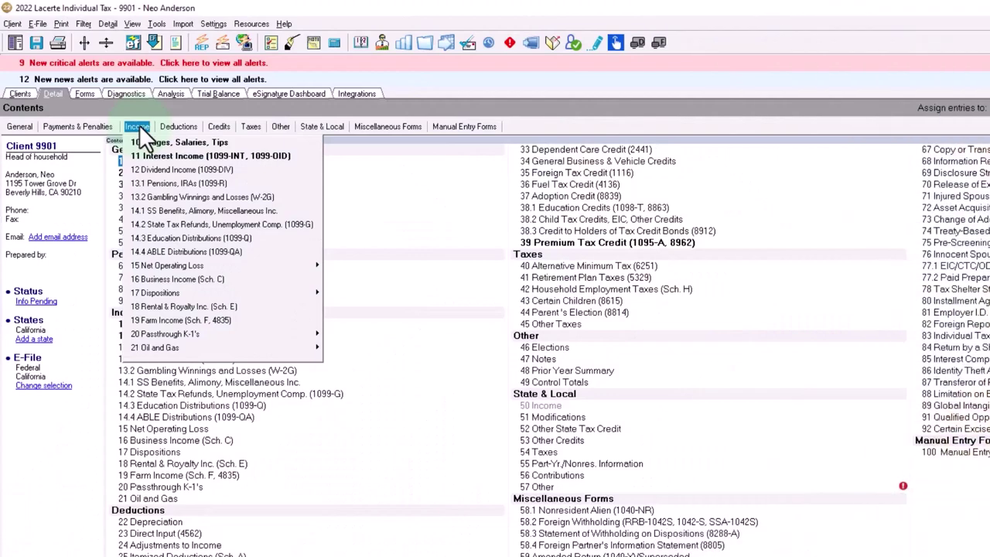
click(176, 277)
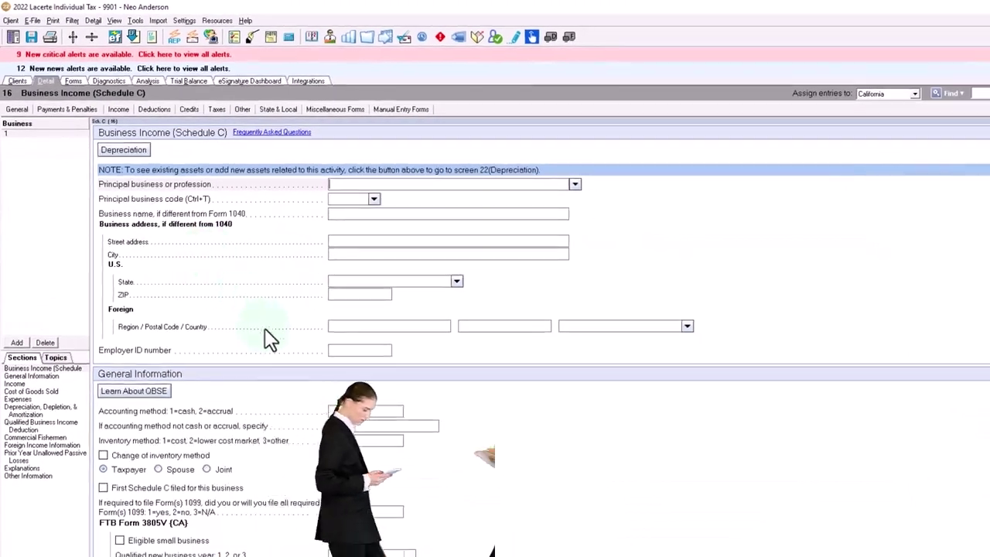
scroll(313, 397, down, 5)
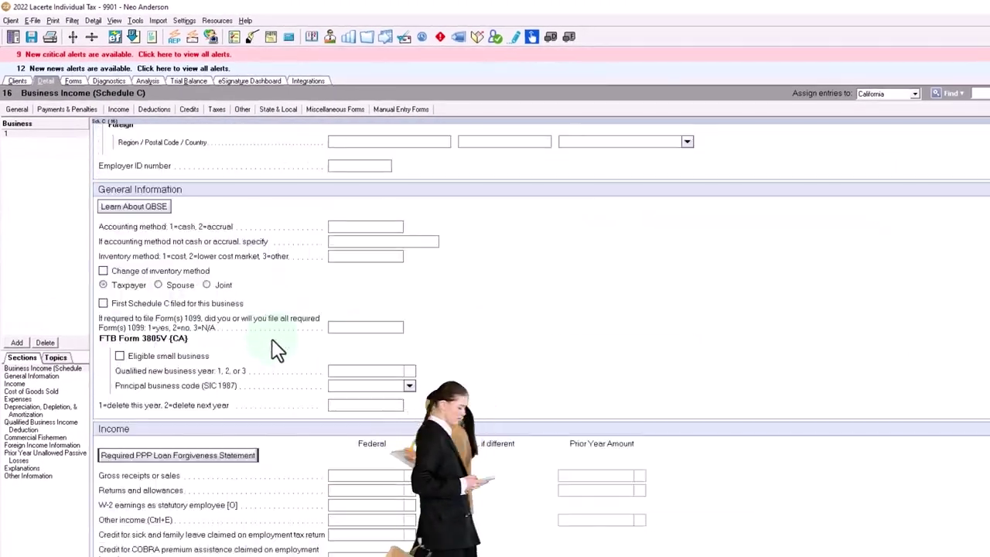
scroll(277, 350, down, 5)
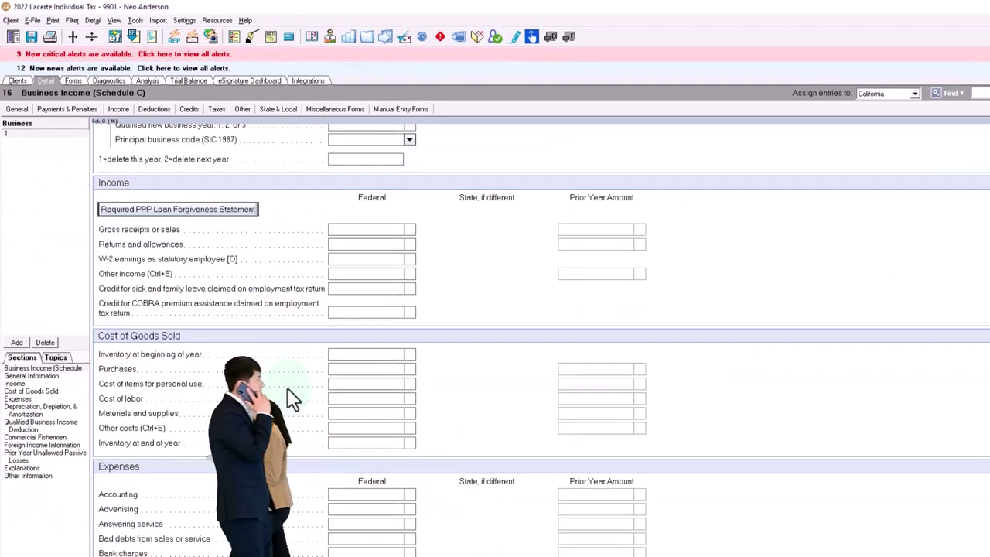
scroll(287, 387, up, 3)
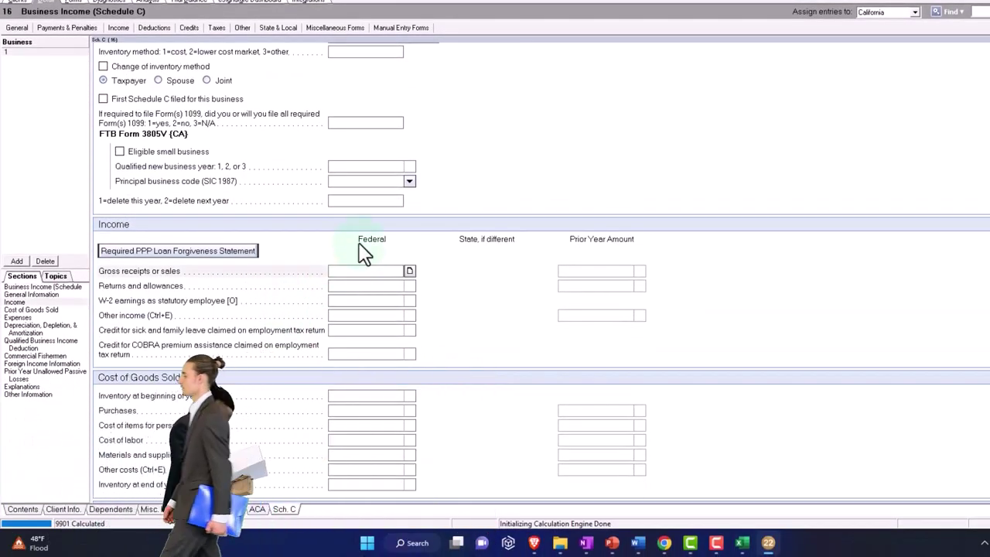
text(60000)
key(Return)
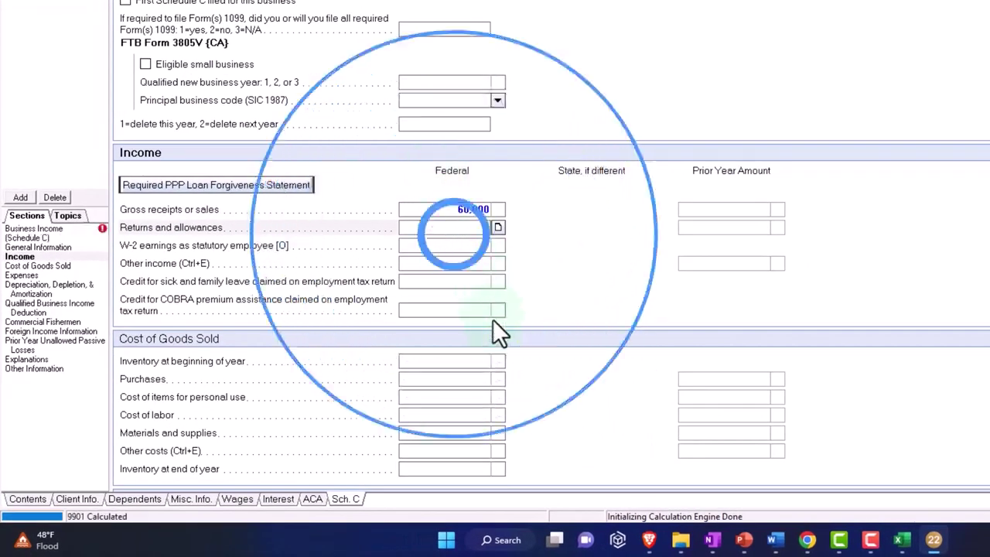
scroll(492, 325, down, 3)
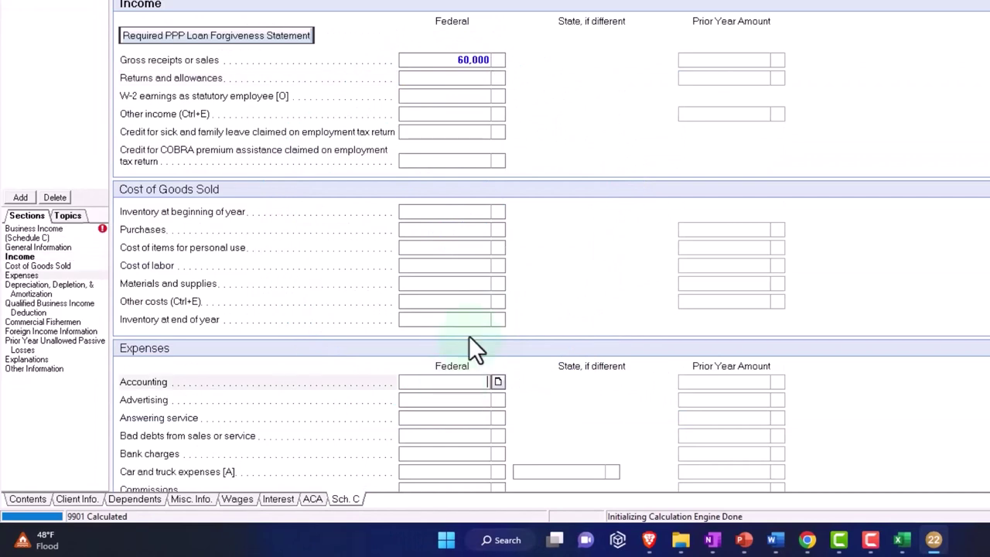
text(20000)
key(Return)
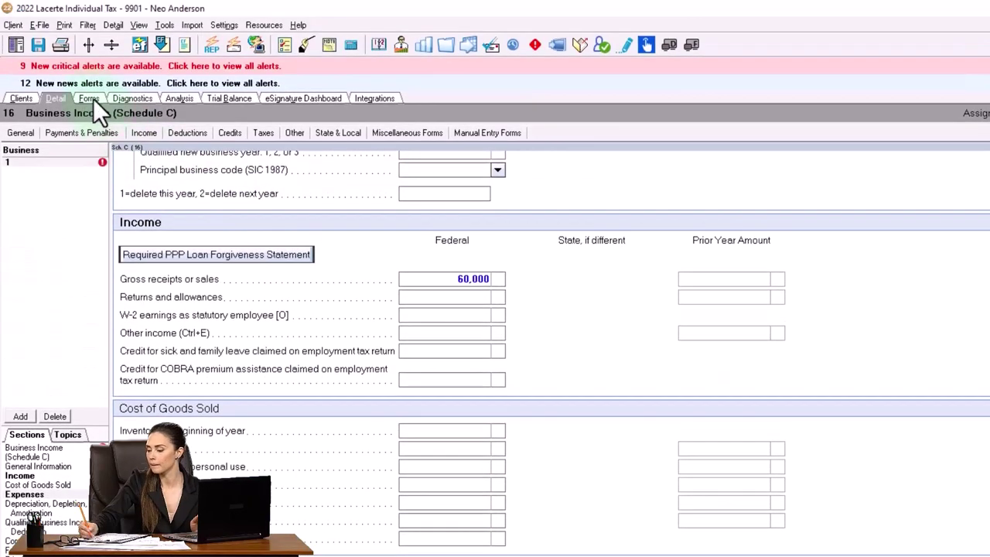
- Review the printed Schedule C, which shows the 40,000 net profit
click(89, 99)
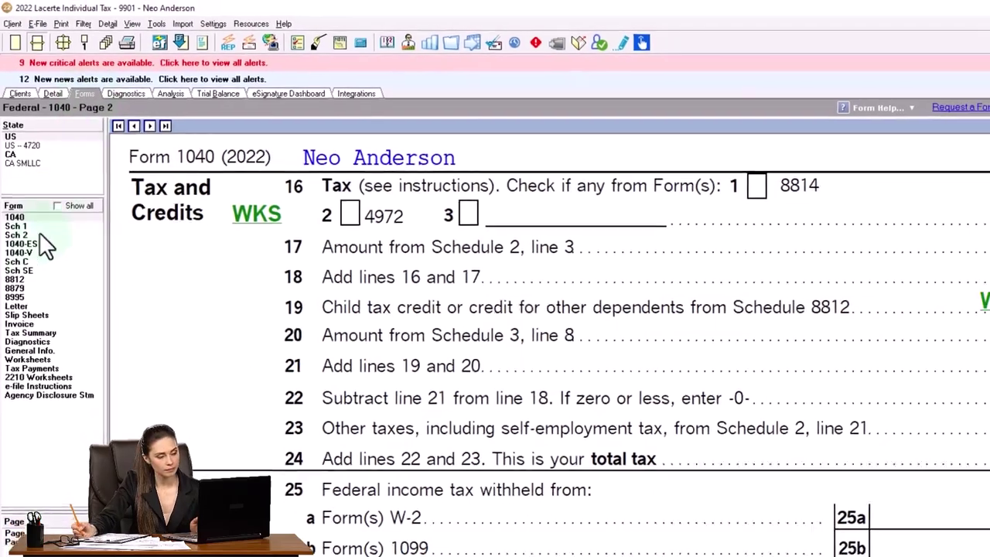
click(17, 275)
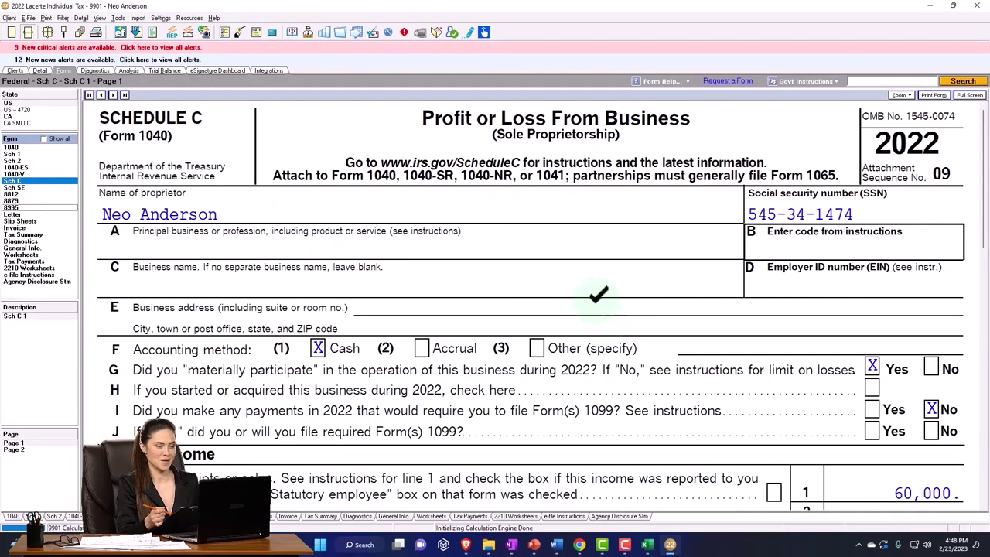
scroll(980, 219, down, 3)
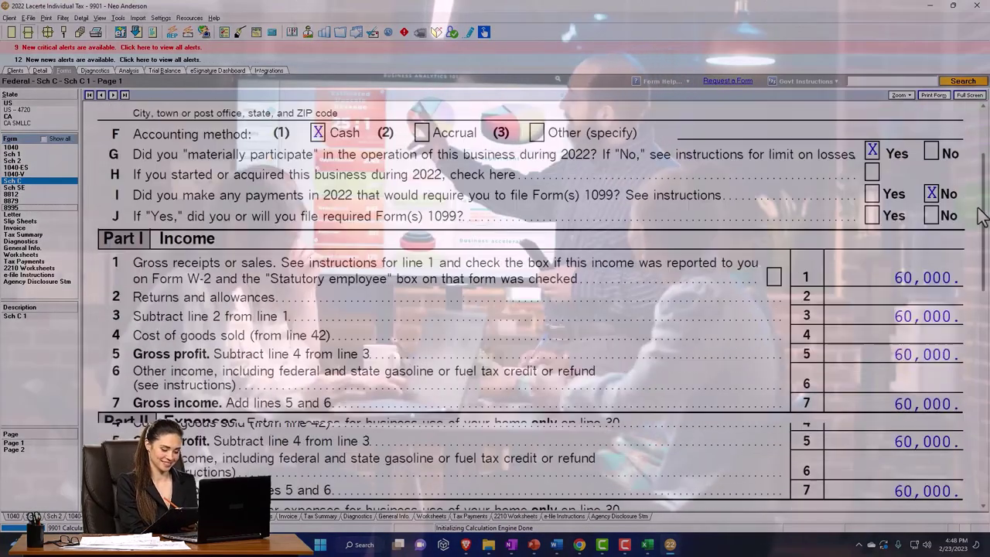
drag(981, 219, 984, 369)
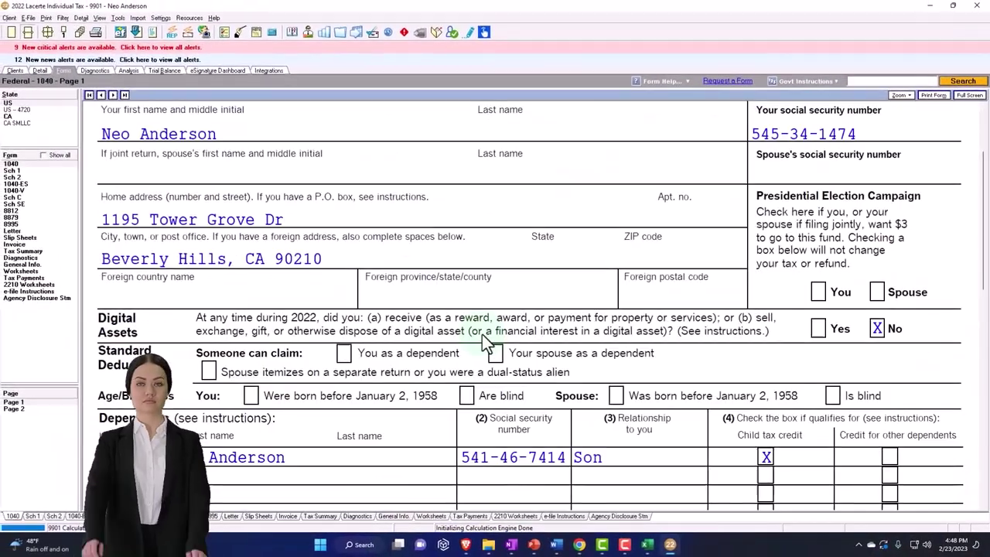
- Scroll Form 1040 to lines 1z–12, showing 40,000 on line 8 and 140,000 total income
scroll(526, 309, down, 5)
scroll(482, 334, down, 4)
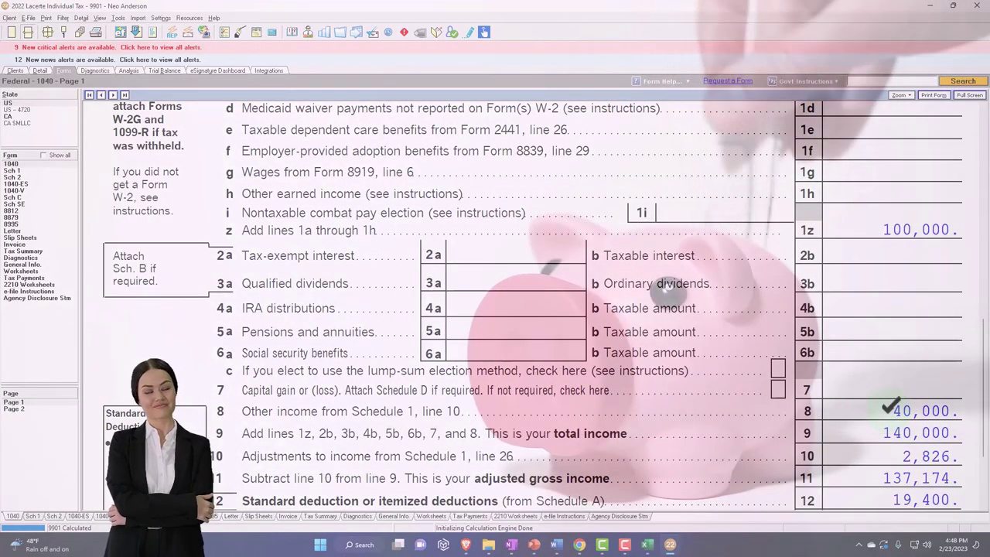
- In the Excel worksheet, inspect the link formulas behind D2 income, D3 adjustments and C6 itemized deductions
click(648, 544)
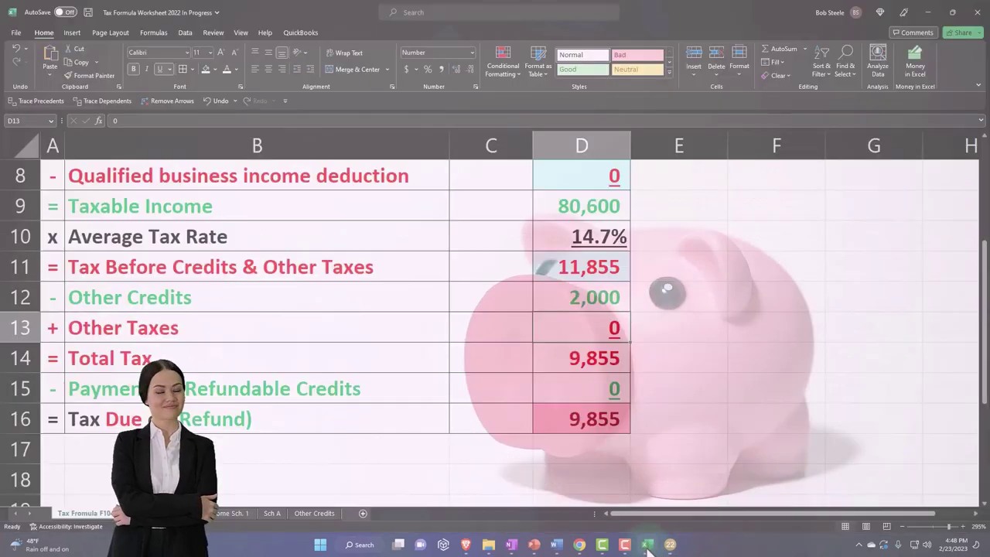
scroll(562, 403, up, 3)
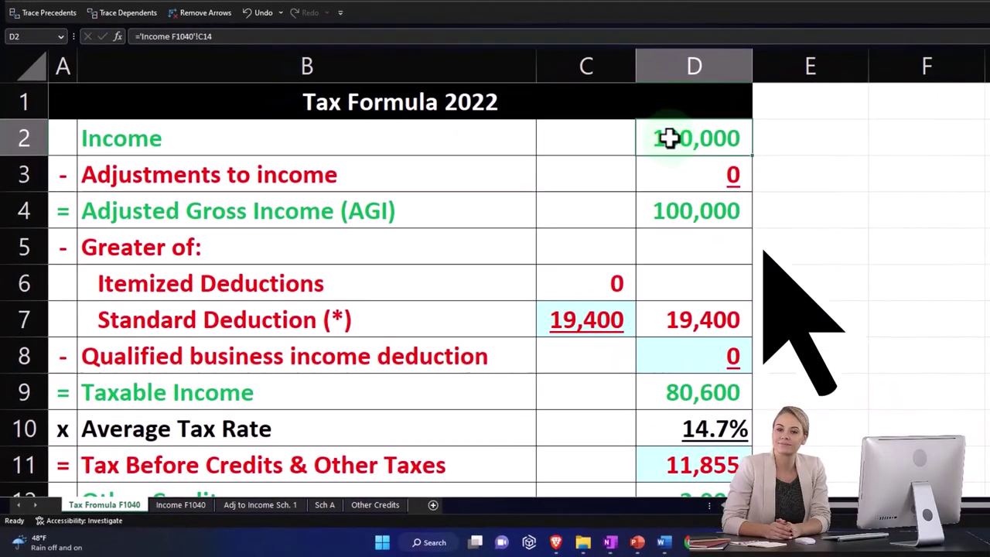
key(Down)
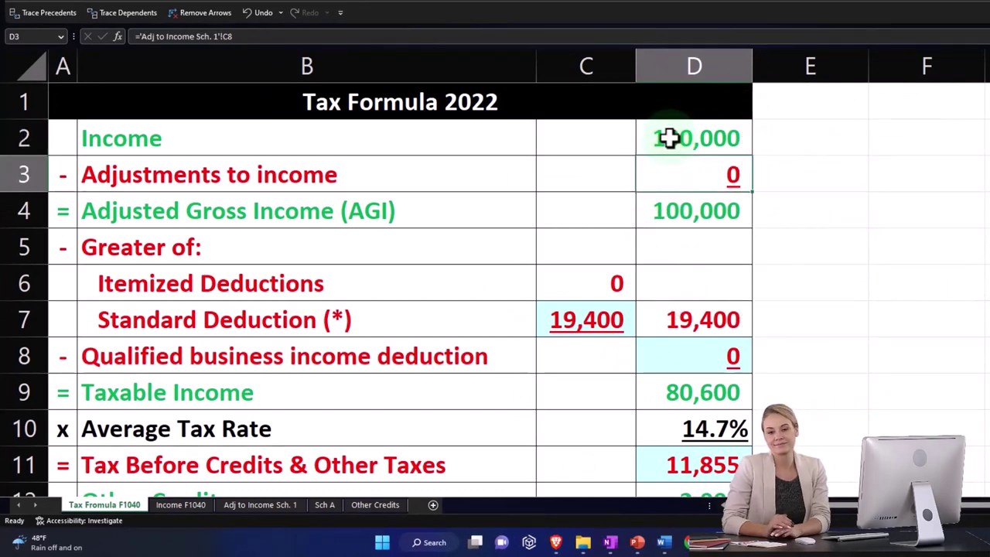
key(Down)
key(Down)
key(Left)
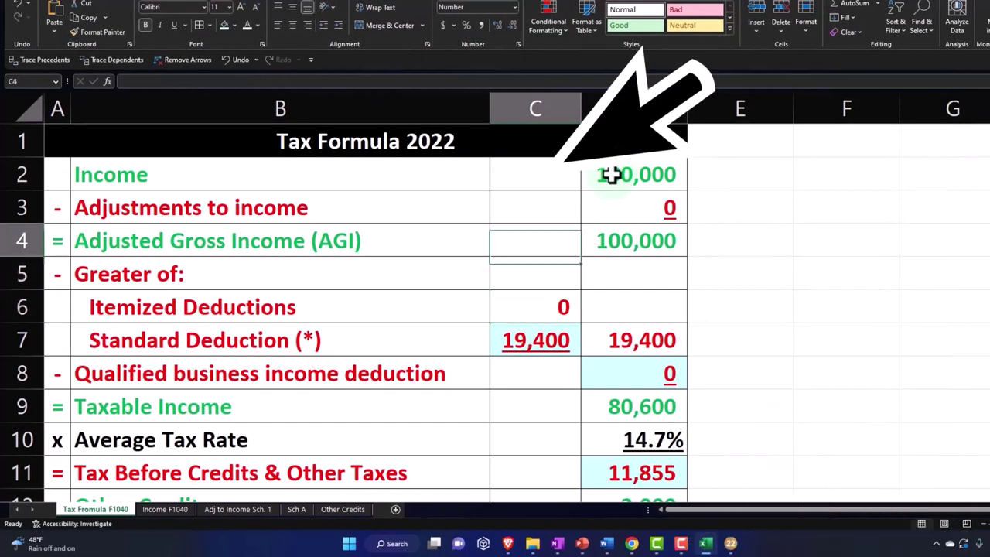
click(611, 176)
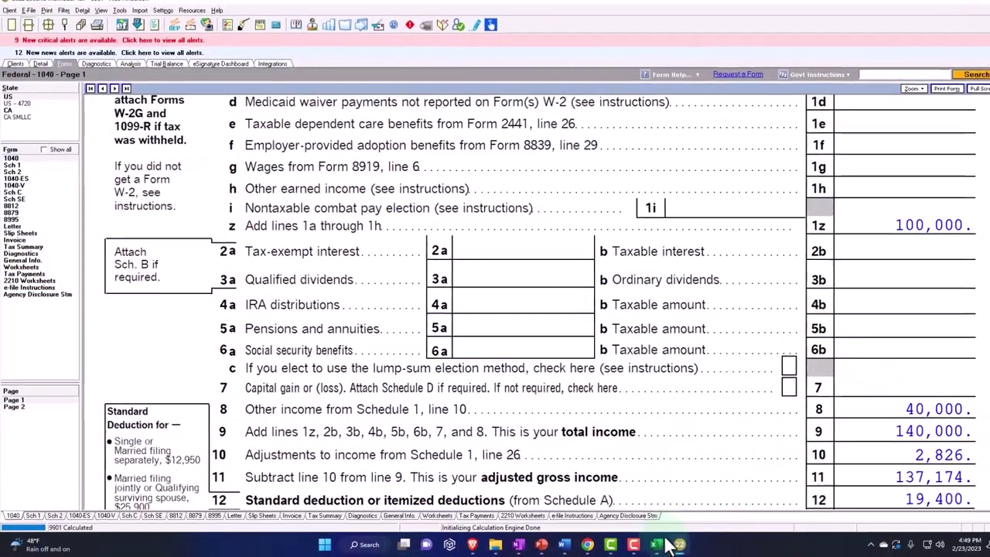
- Name the new blank Excel sheet 'Sch C'
click(657, 545)
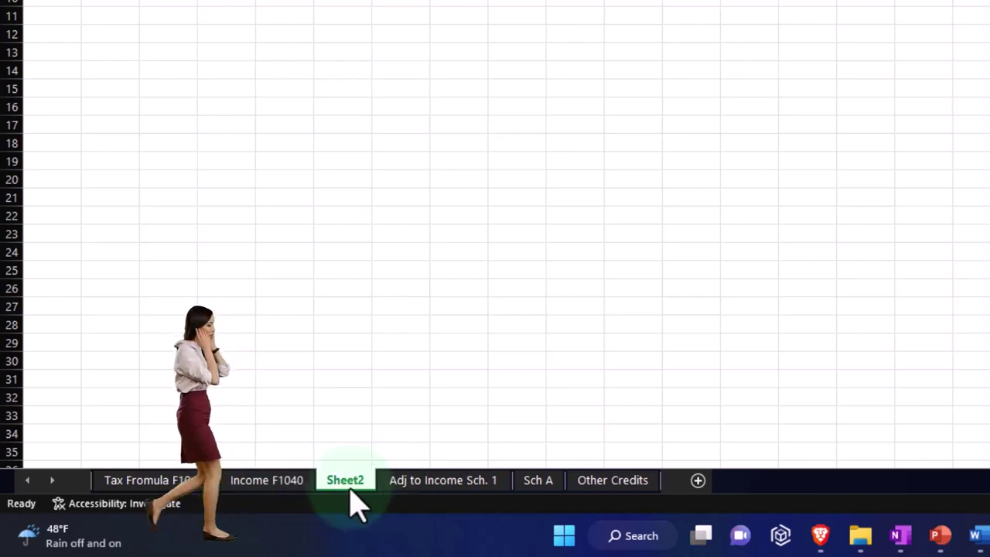
click(866, 272)
text(Sch C)
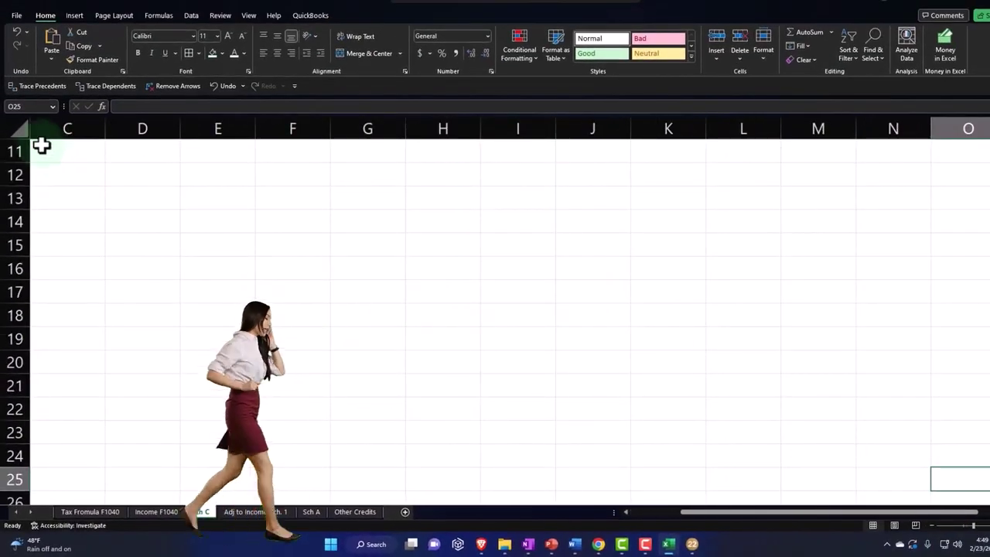
- Format the whole sheet as Currency with no symbol, 0 decimals and red parenthesized negatives
click(22, 129)
right_click(79, 192)
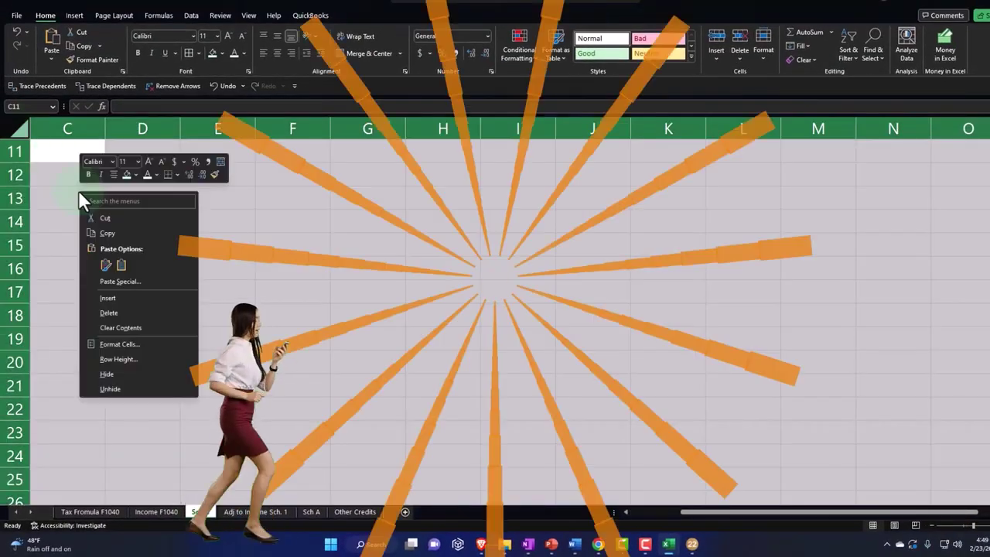
click(124, 344)
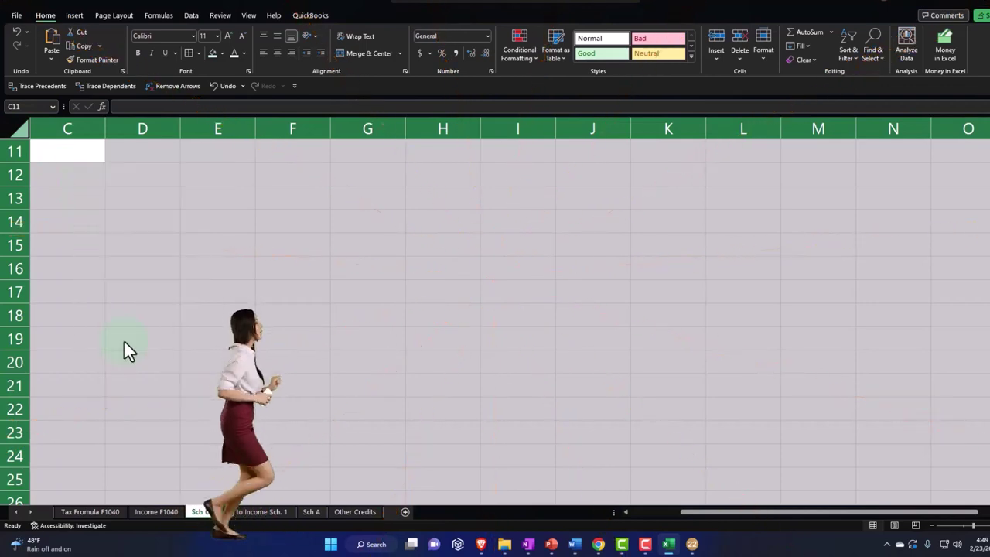
click(31, 268)
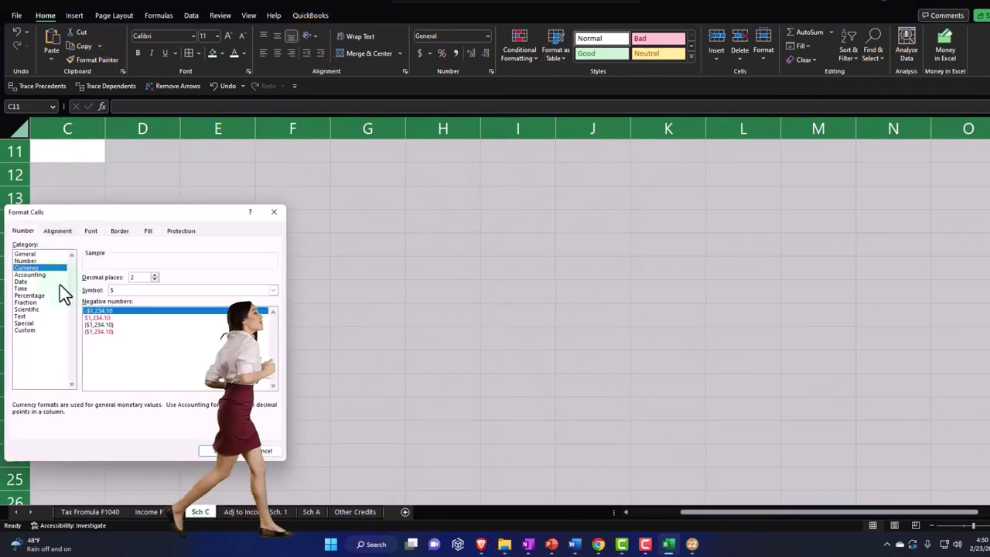
click(140, 292)
click(138, 304)
click(154, 280)
click(154, 280)
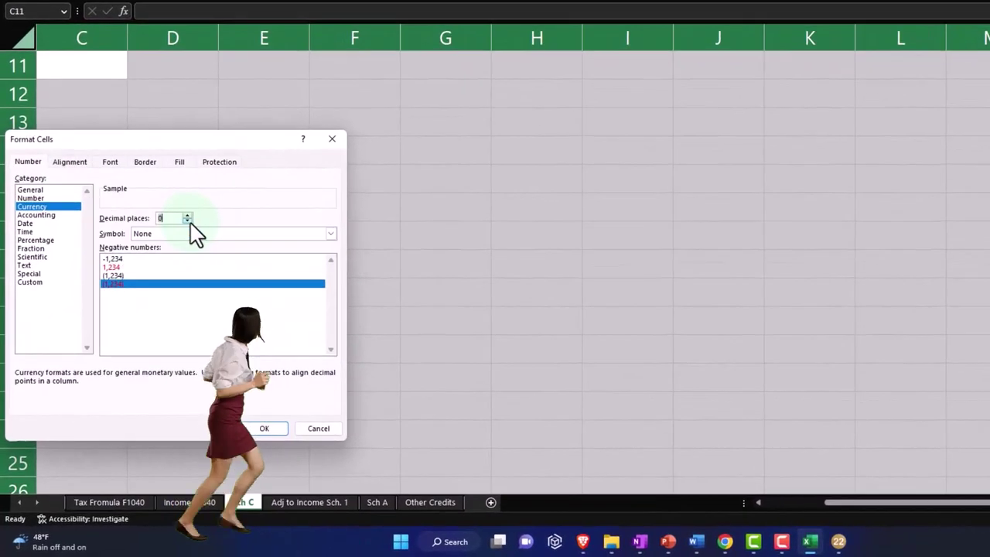
click(267, 427)
- Clear the selection and go to the Other Credits sheet
click(159, 176)
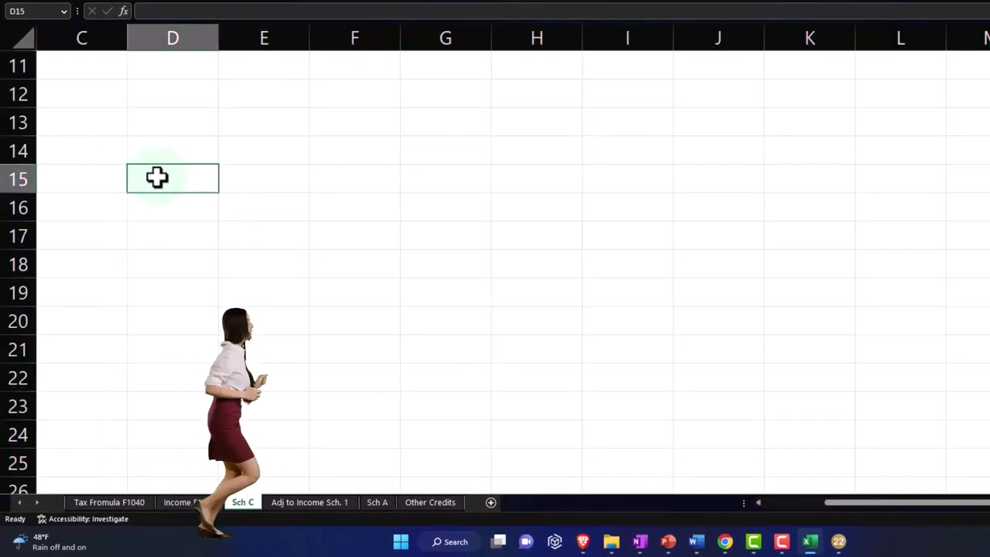
scroll(166, 194, up, 2)
scroll(165, 200, up, 3)
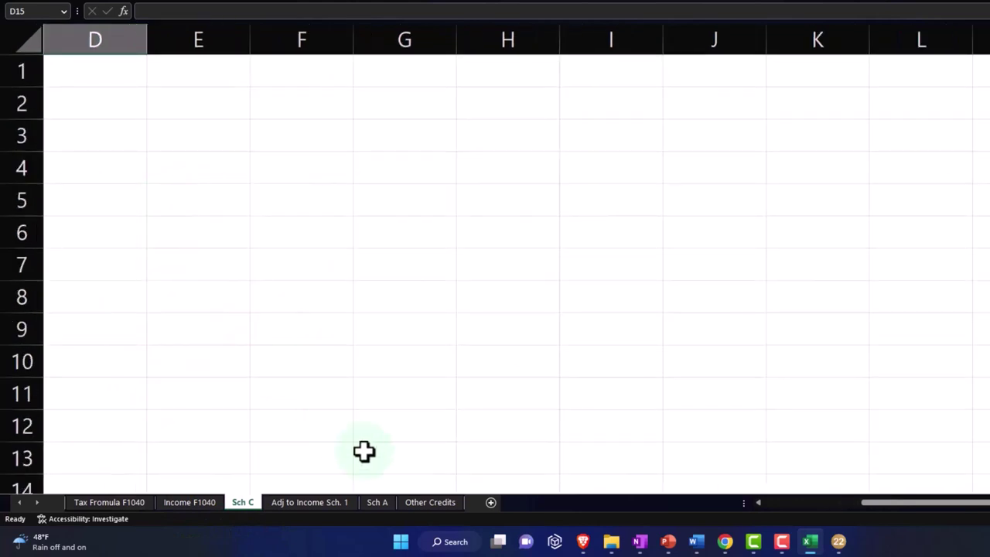
scroll(157, 229, up, 2)
click(435, 502)
- Delete the empty rows 1–6 on Other Credits, then go back to the blank Sch C sheet
scroll(325, 329, up, 2)
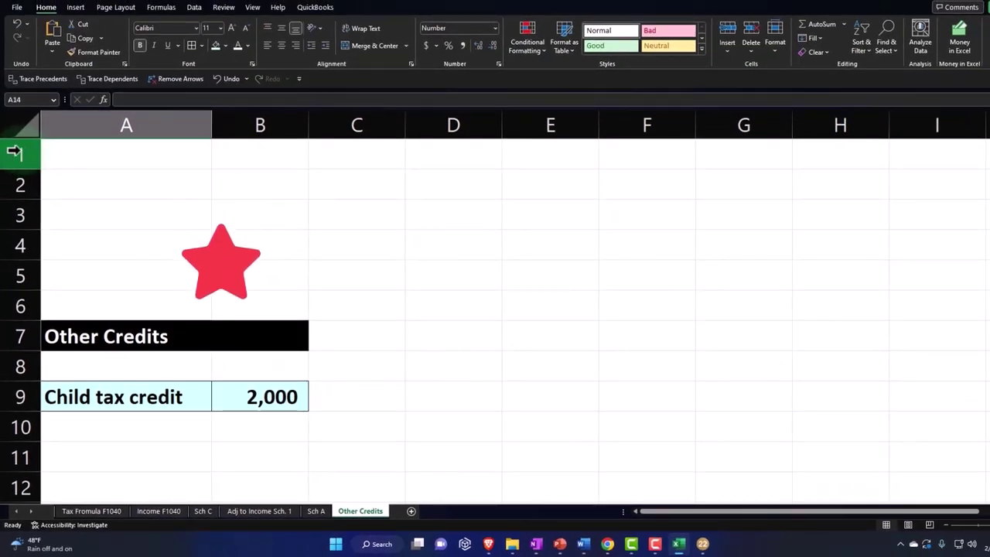
drag(12, 152, 31, 298)
right_click(200, 264)
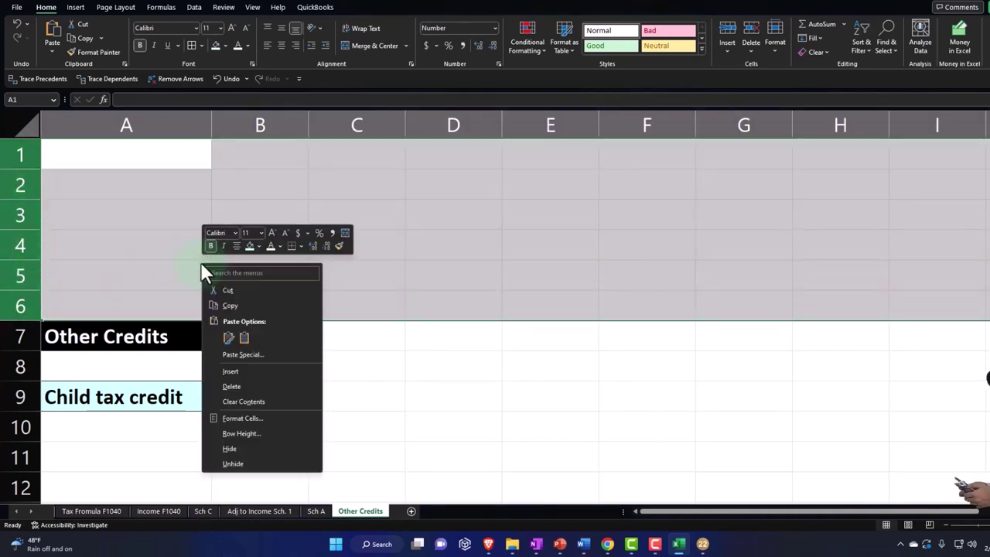
click(231, 384)
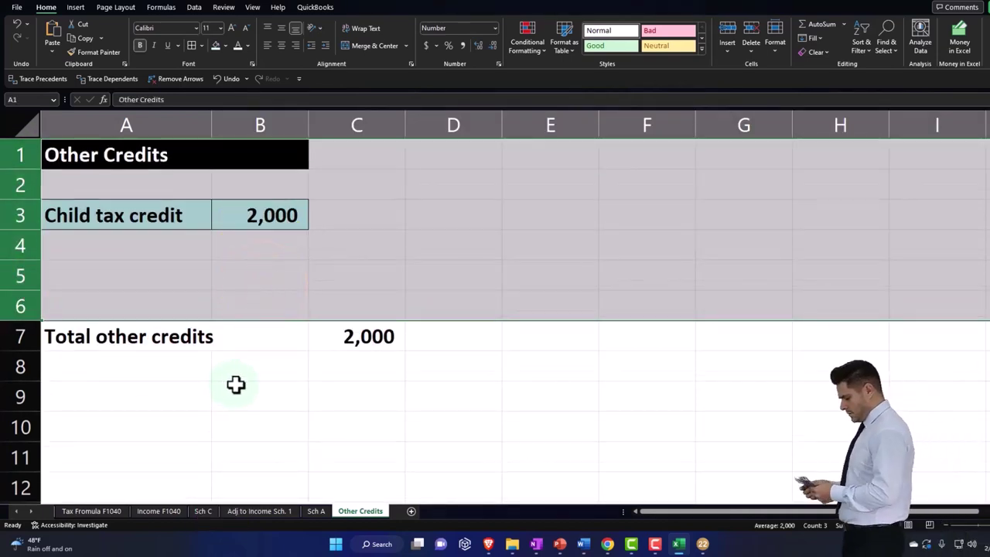
click(210, 511)
click(189, 388)
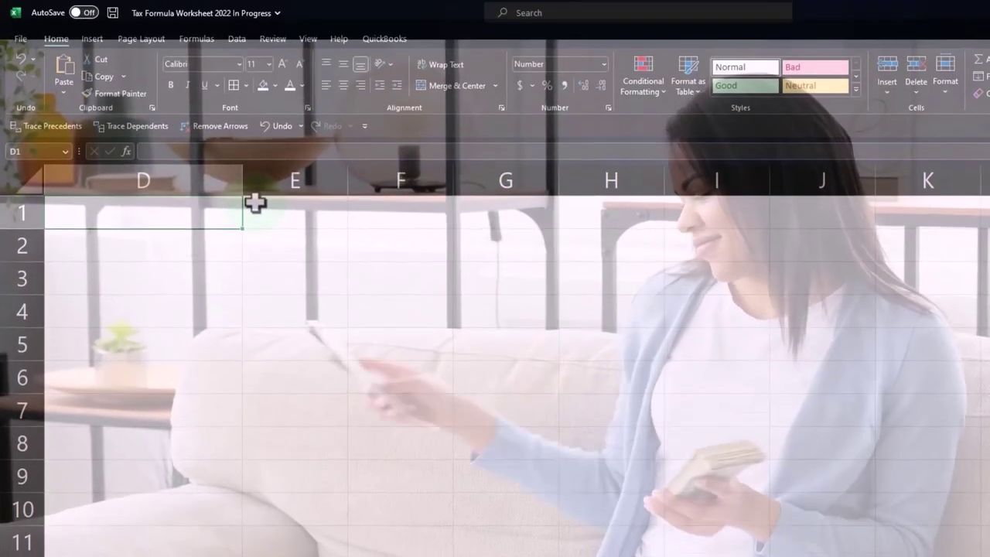
- Enter a bold 'Income' label in D1 and an 'Expenses' label in D3
text(Income)
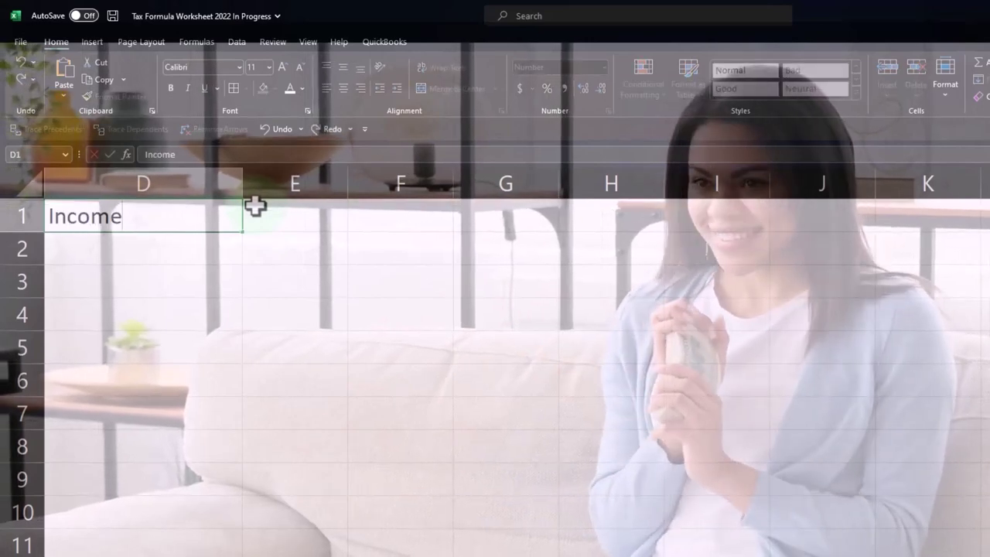
key(Return)
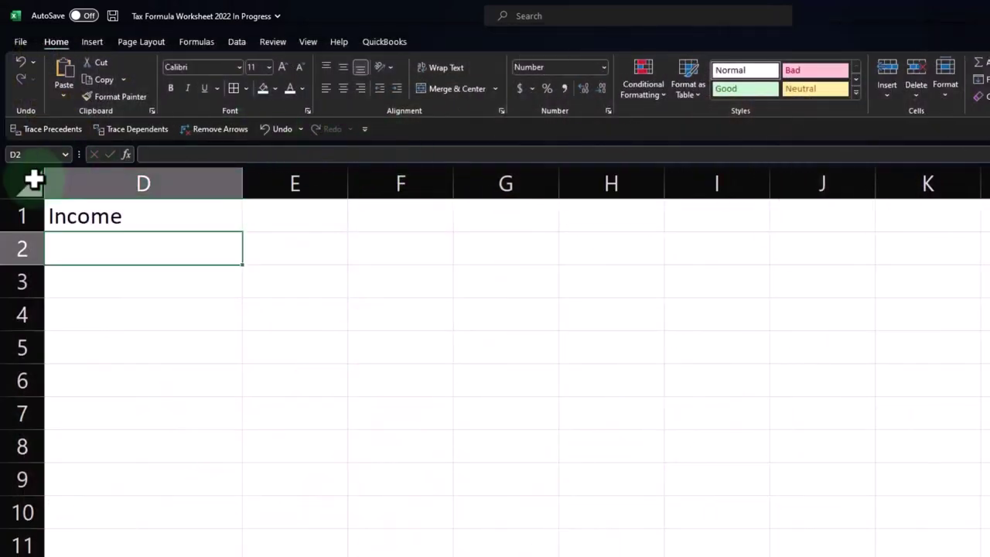
key(Up)
click(171, 87)
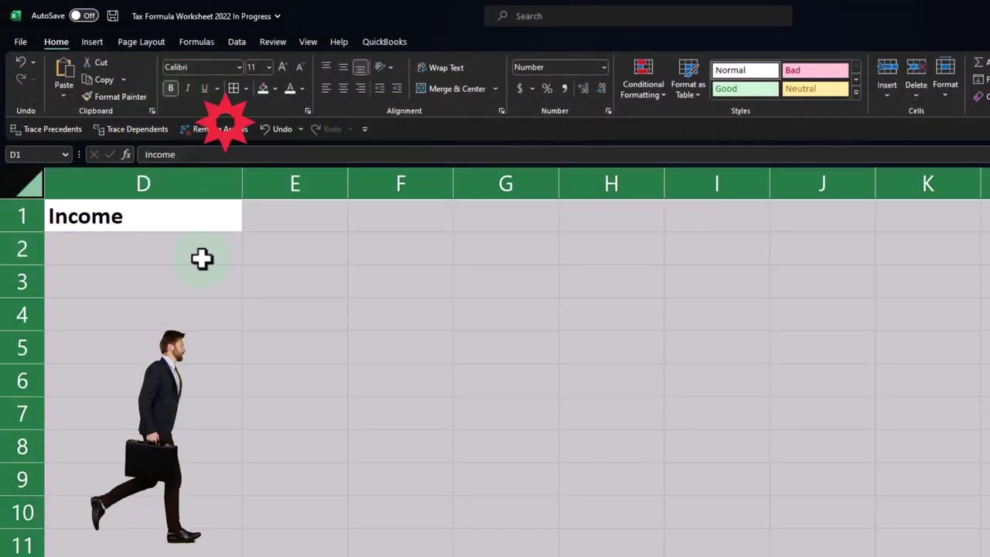
click(114, 286)
text(Expenses)
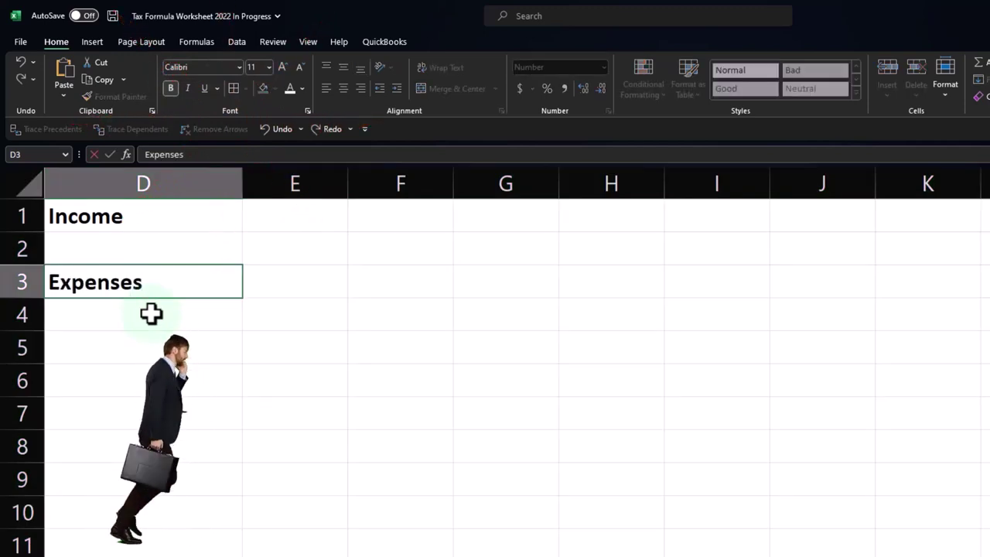
key(Tab)
- Enter 60,000 as the income amount in E1
key(Up)
key(Up)
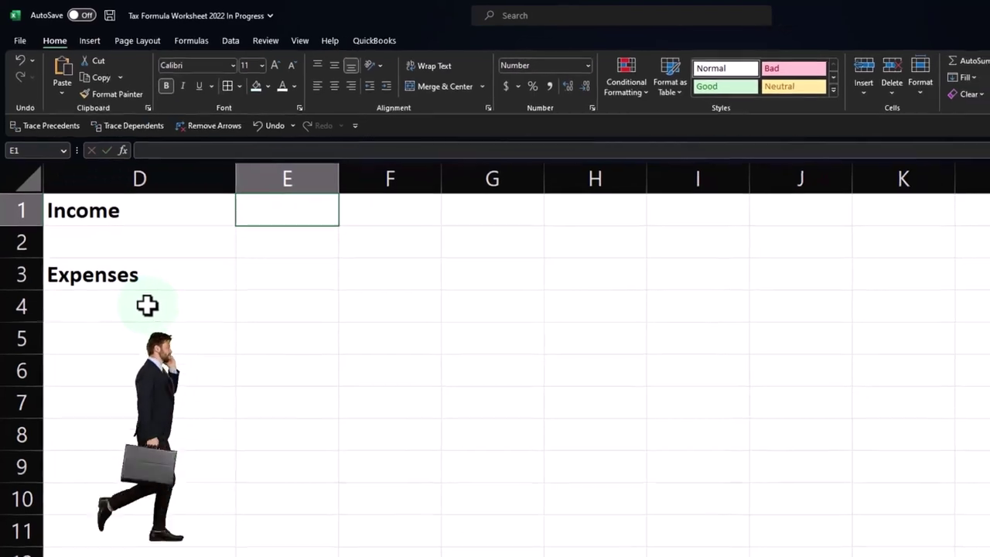
text(60,000)
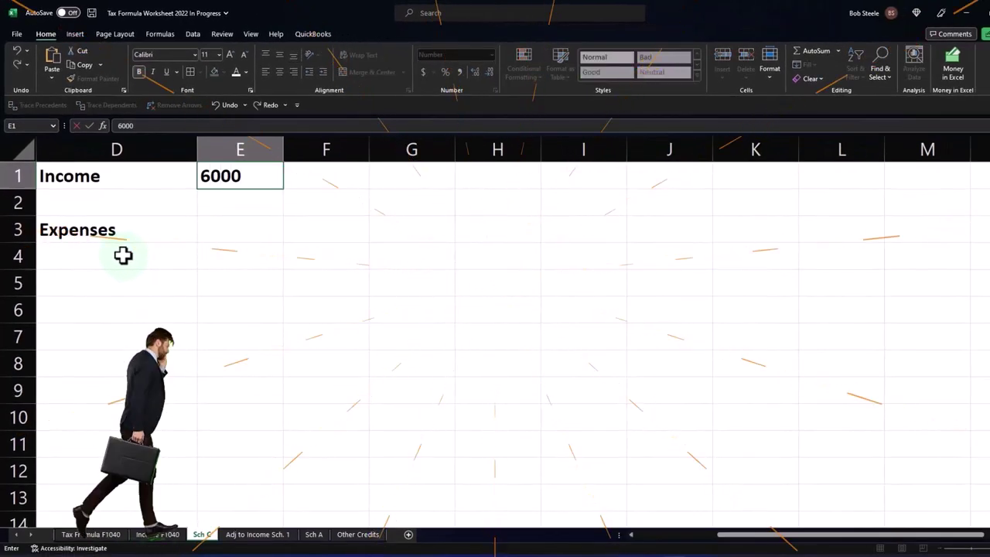
key(Return)
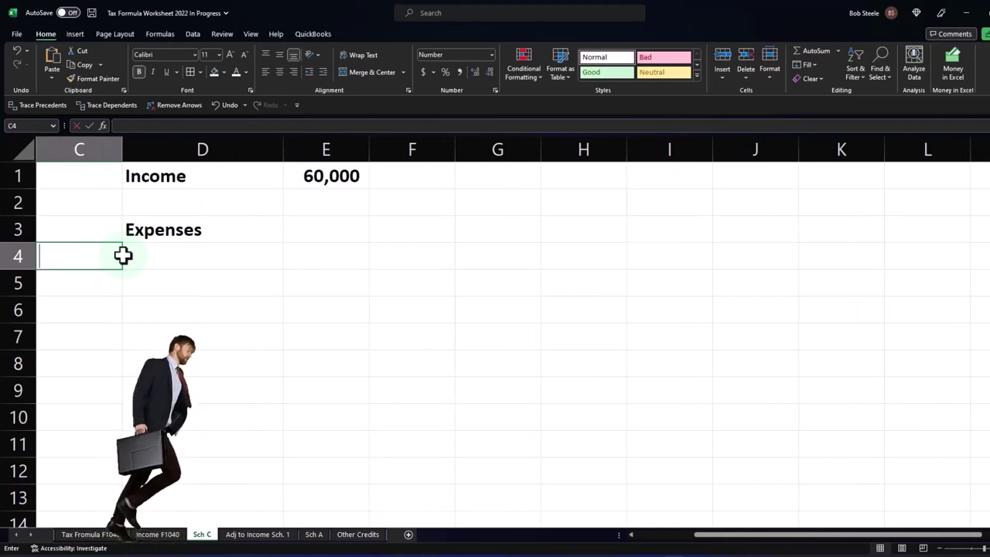
key(Return)
click(152, 287)
click(79, 150)
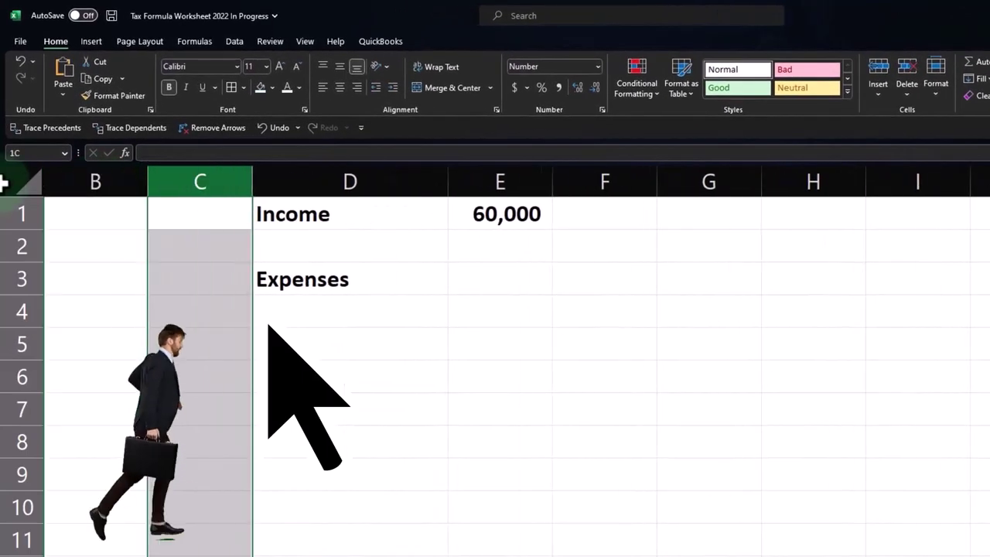
- Delete the empty columns A through C so Income starts in column A
drag(4, 182, 62, 224)
right_click(145, 289)
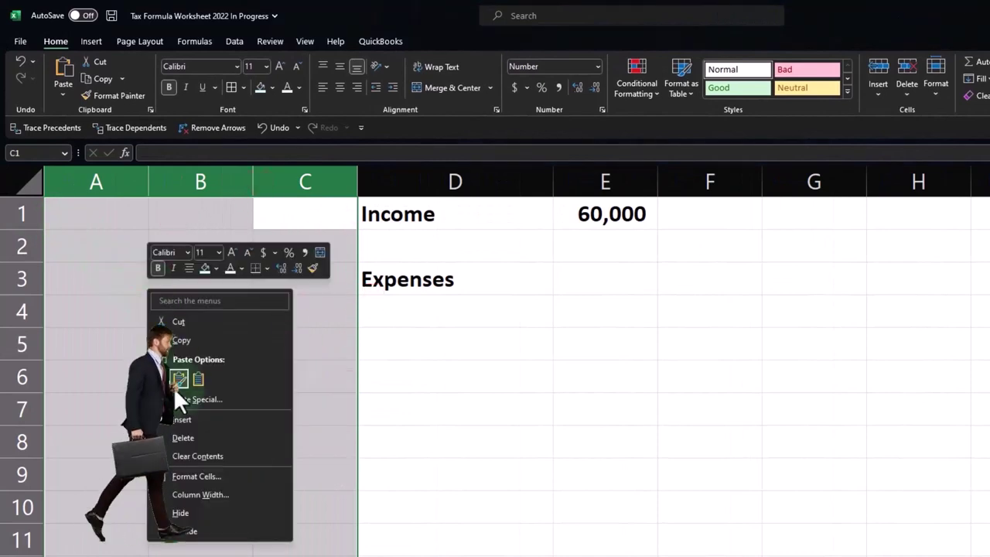
click(176, 438)
- Relabel A3 as 'Expenses:' and add 'Advertising' beneath it in A4
click(97, 313)
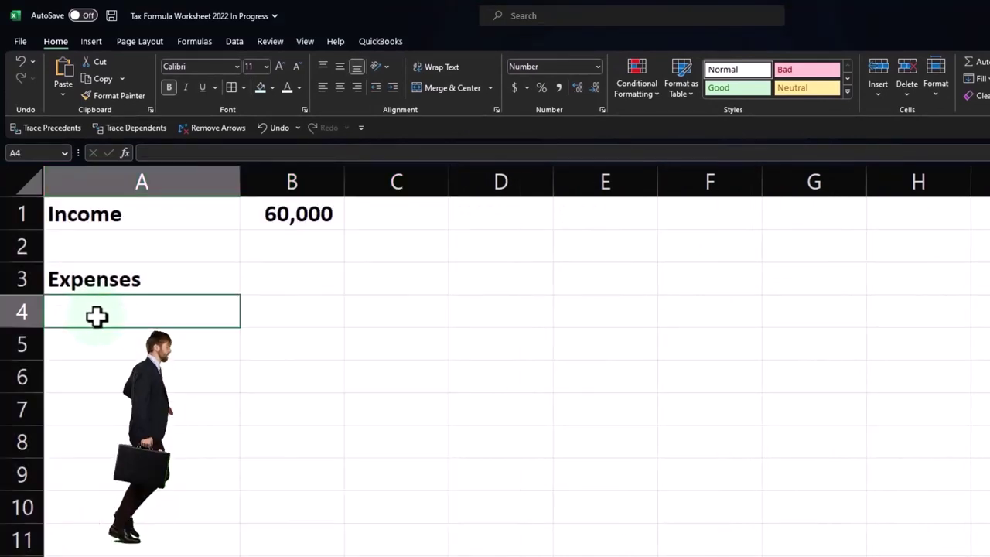
double_click(147, 277)
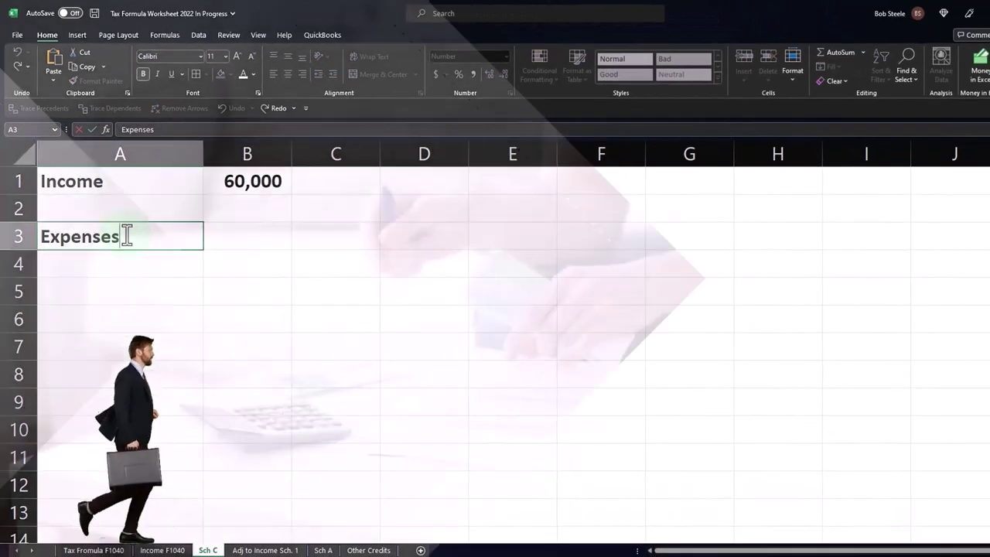
text(:)
key(Return)
text(Advers)
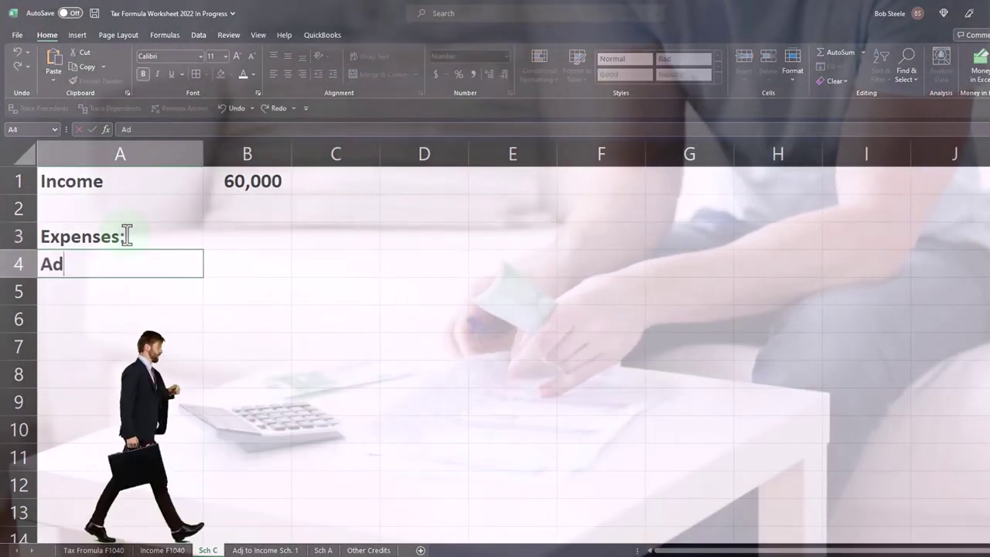
key(BackSpace)
key(BackSpace)
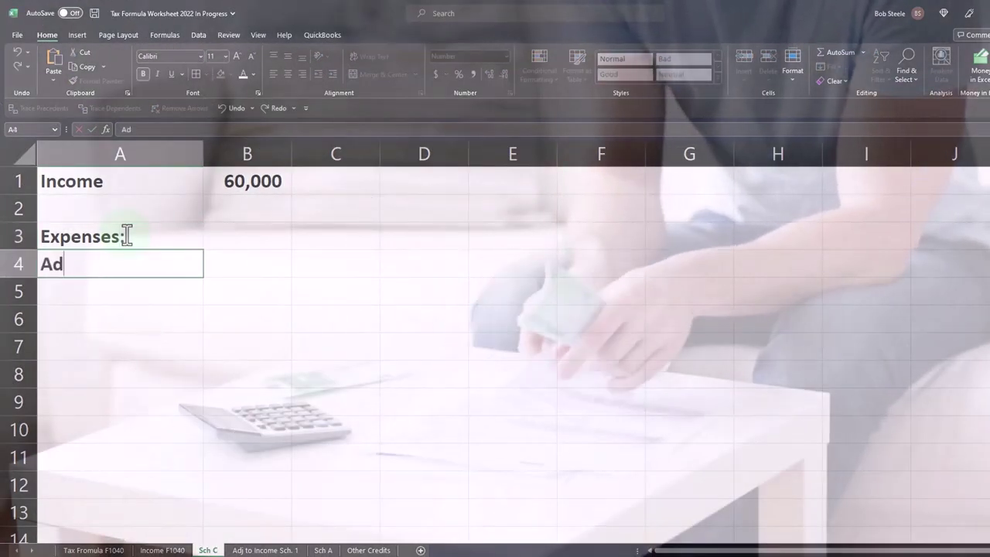
text(vertising)
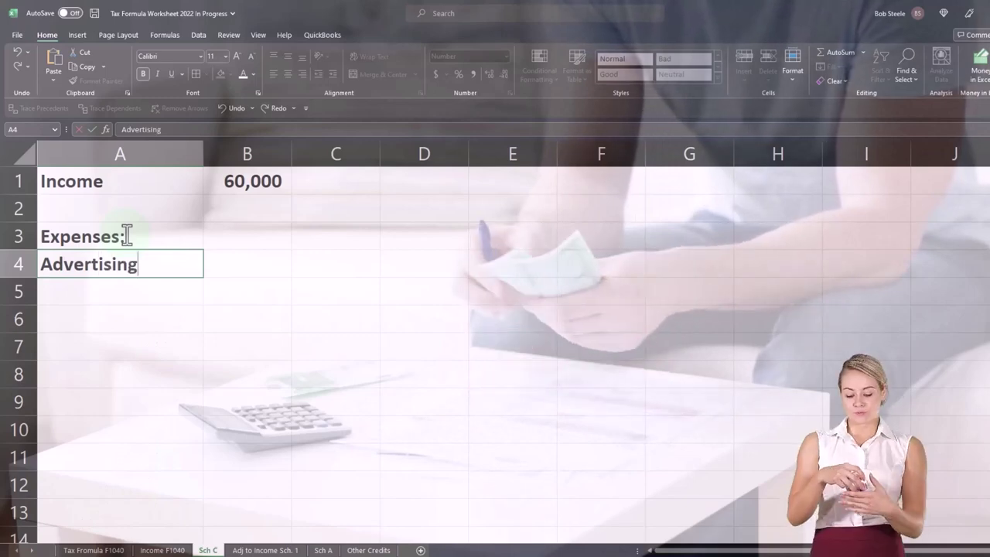
click(153, 319)
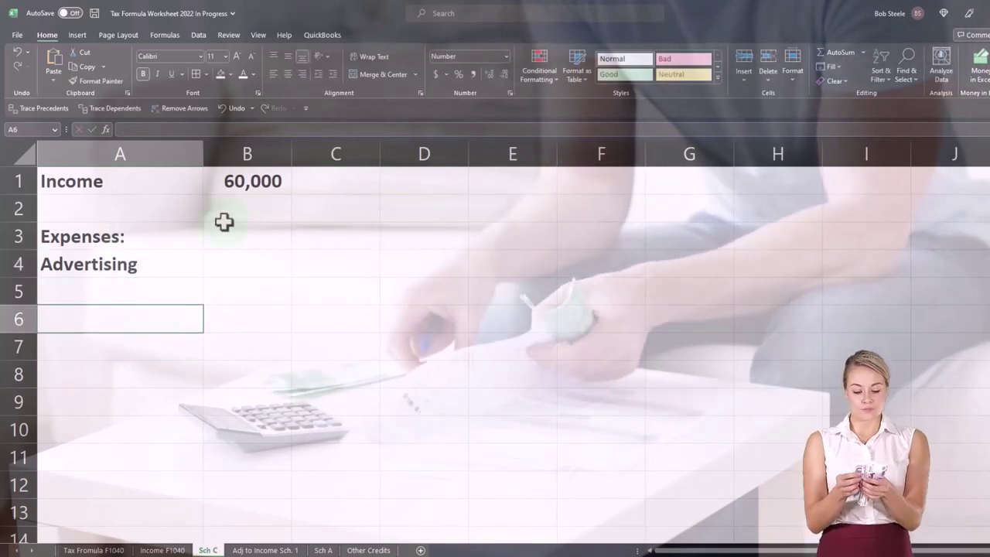
- Move the Expenses: and Advertising labels down one row
click(241, 183)
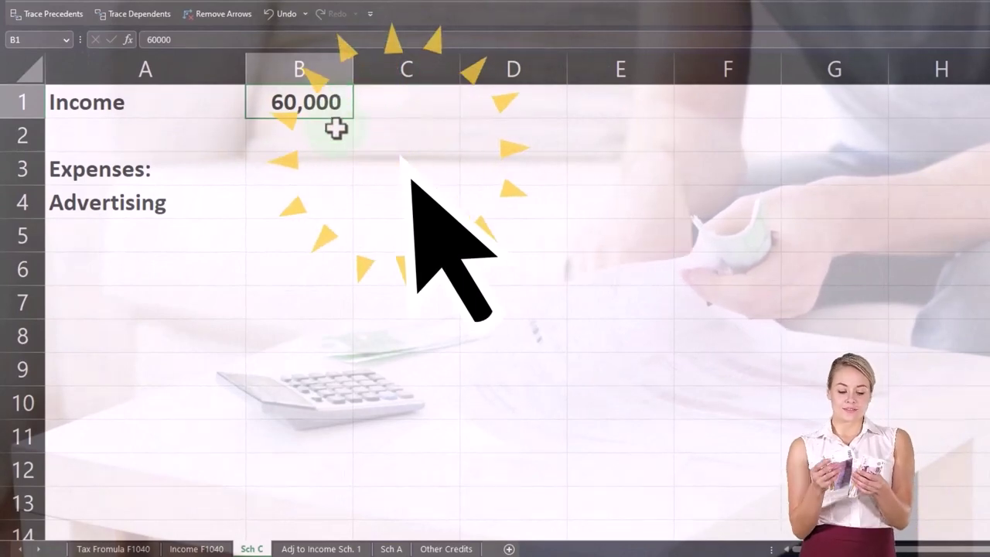
drag(135, 177, 144, 252)
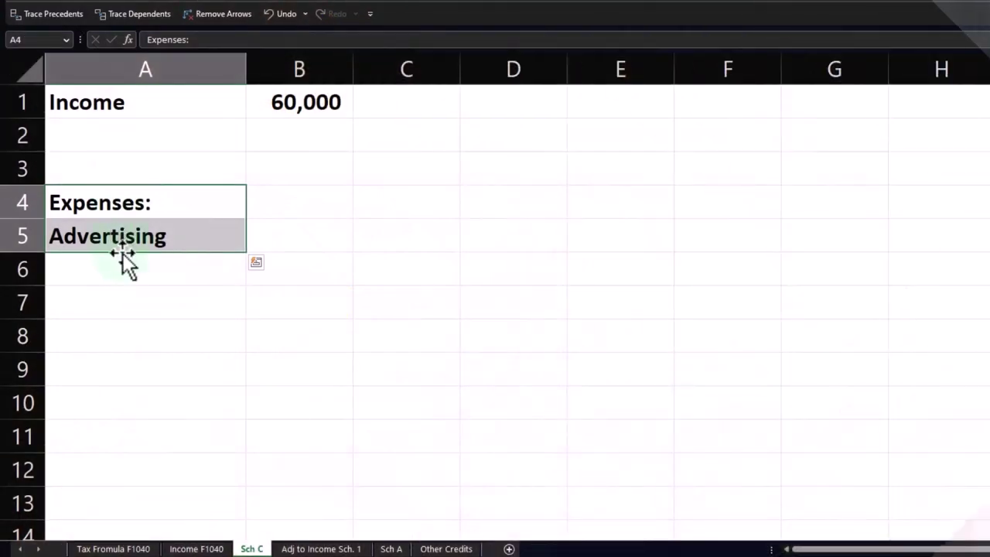
click(124, 262)
drag(108, 204, 114, 240)
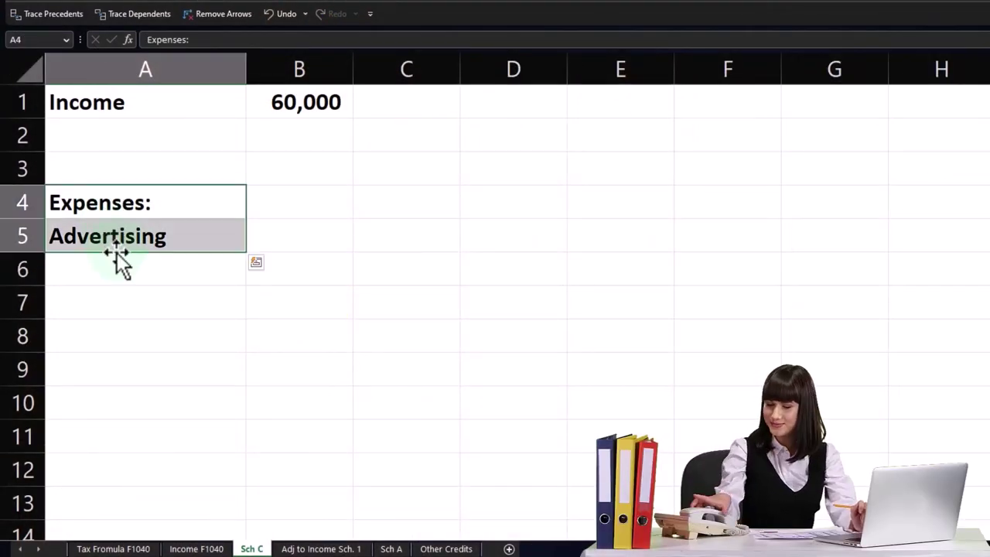